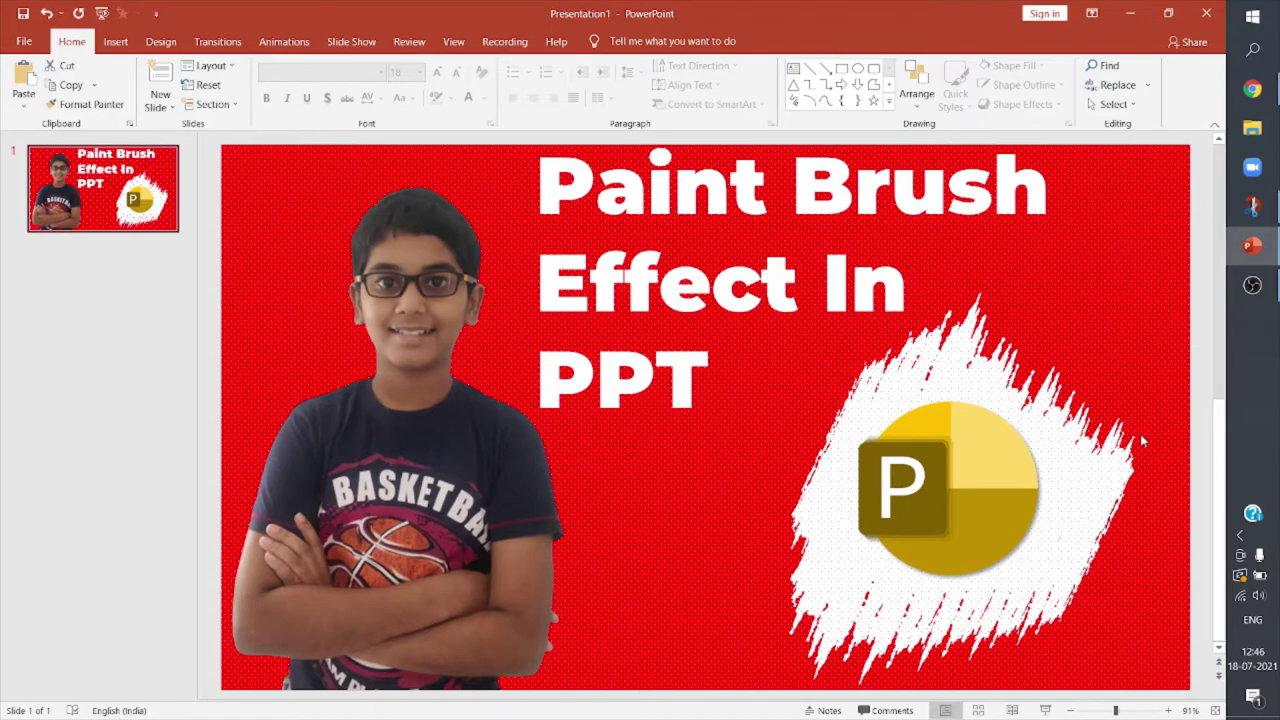
Step: Switch to the Chrome browser and open the dafont.com website
{"action": "right_click", "coordinate": [1271, 117]}
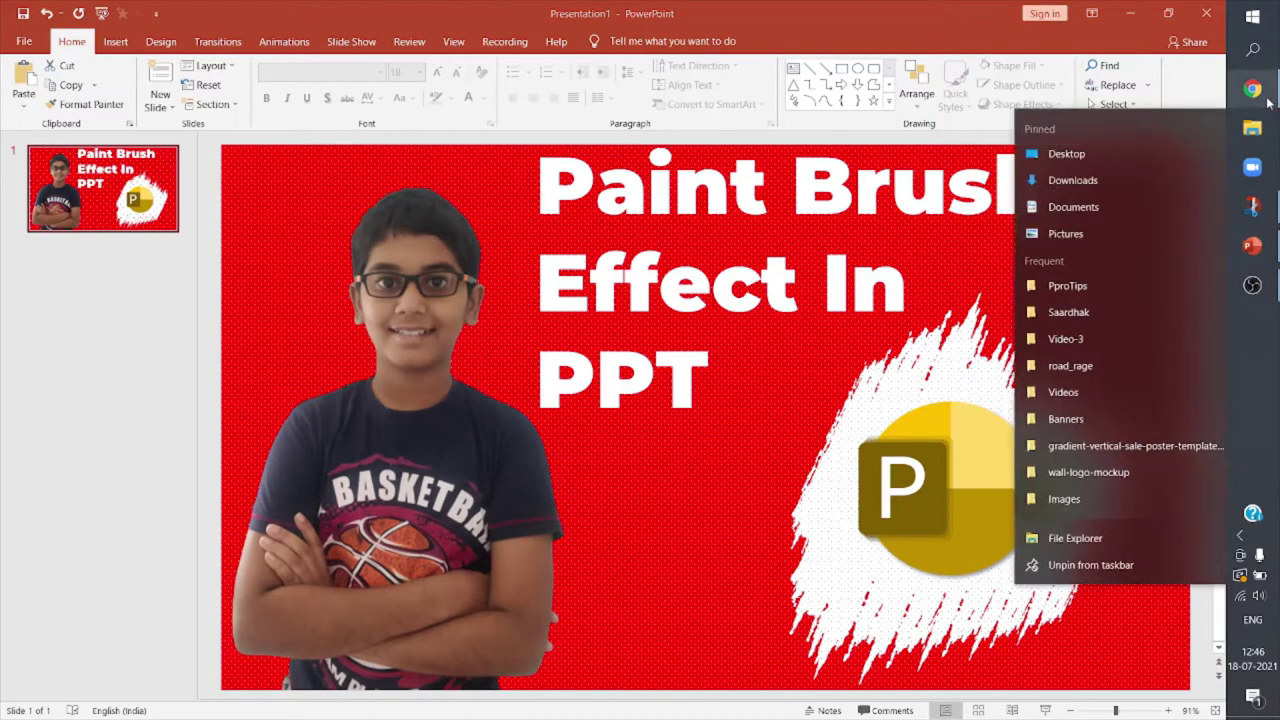
{"action": "left_click", "coordinate": [1266, 100]}
{"action": "left_click", "coordinate": [566, 43]}
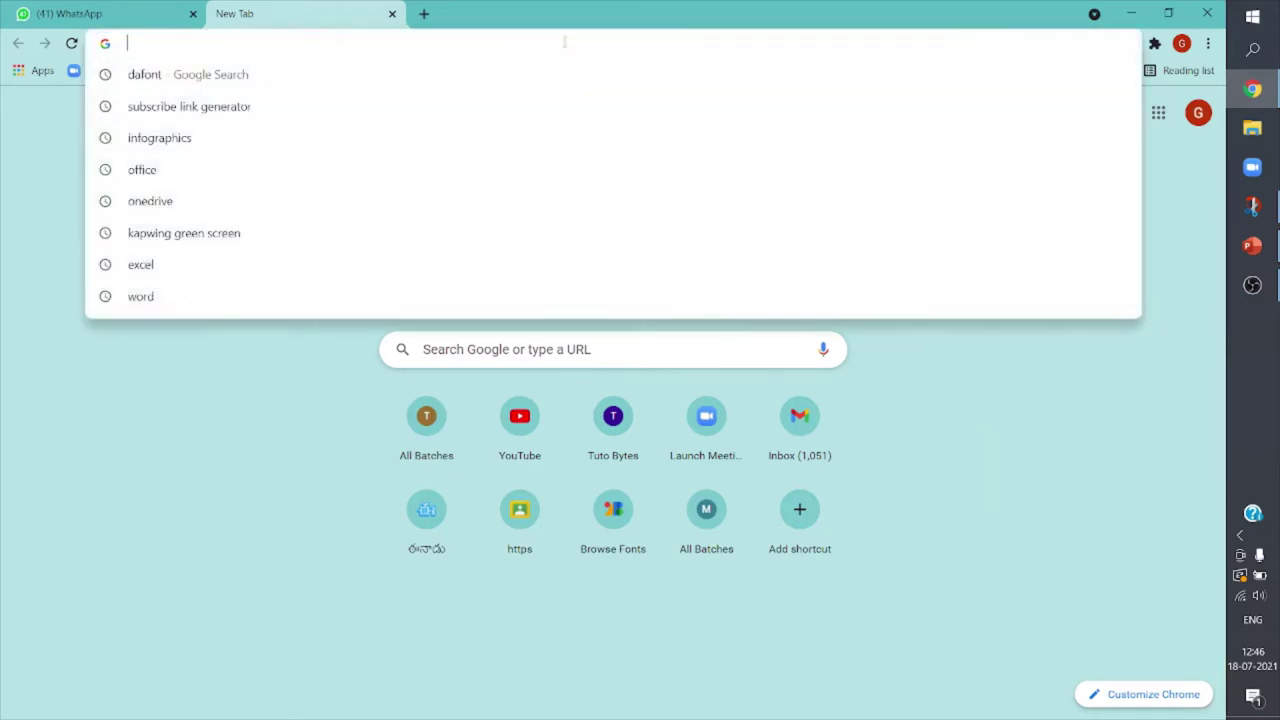
{"action": "type", "text": "daf"}
{"action": "key", "text": "Return"}
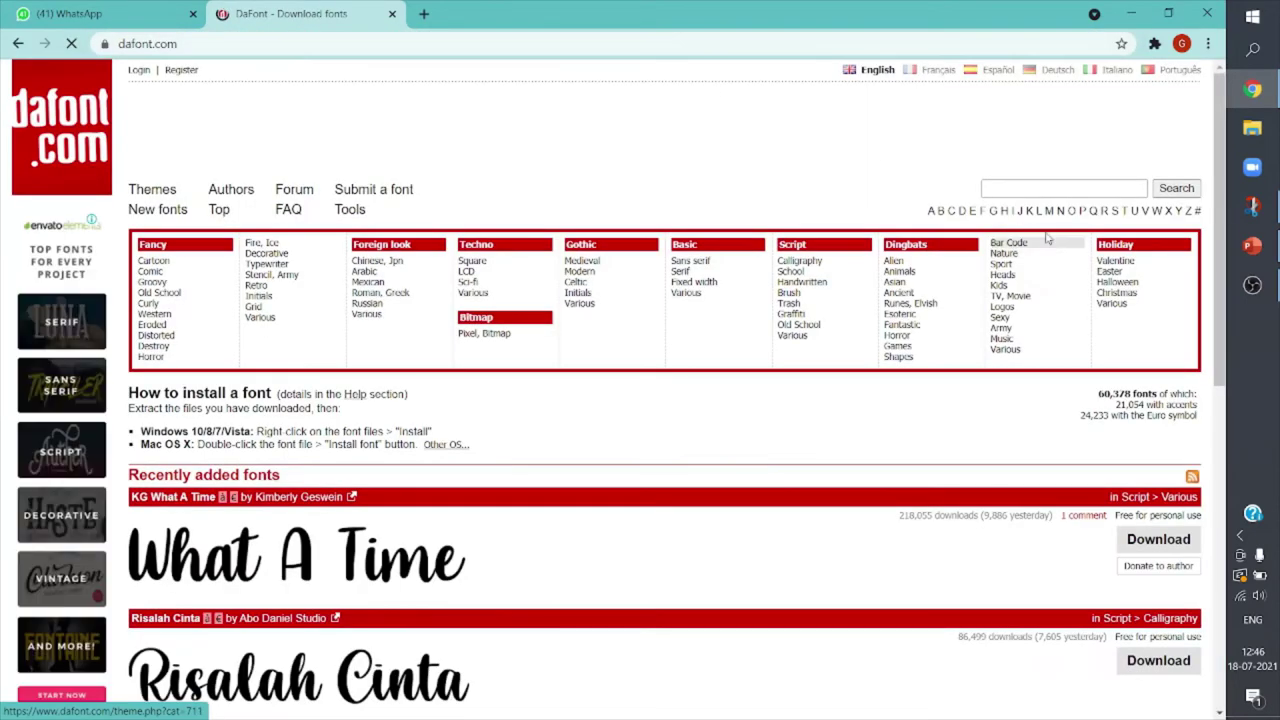
Step: Search DaFont for the "road rage" font
{"action": "left_click", "coordinate": [1055, 189]}
{"action": "type", "text": "r"}
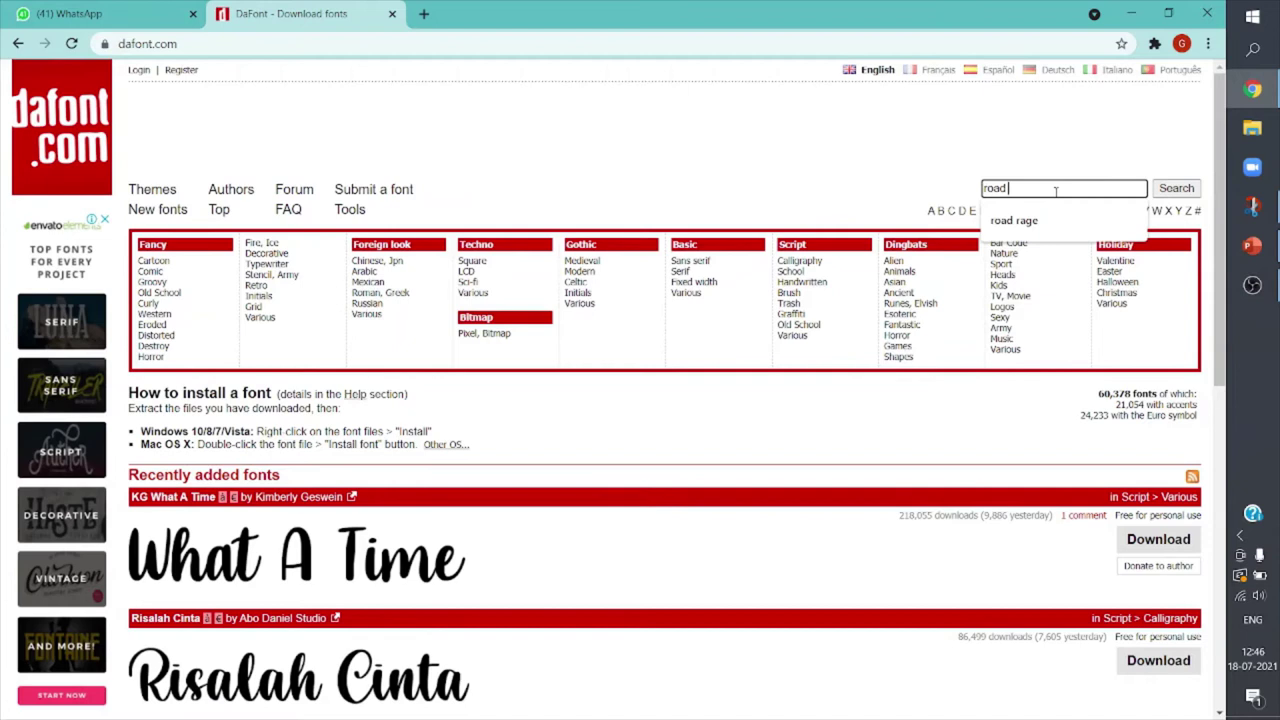
{"action": "type", "text": "oad"}
{"action": "left_click", "coordinate": [1025, 228]}
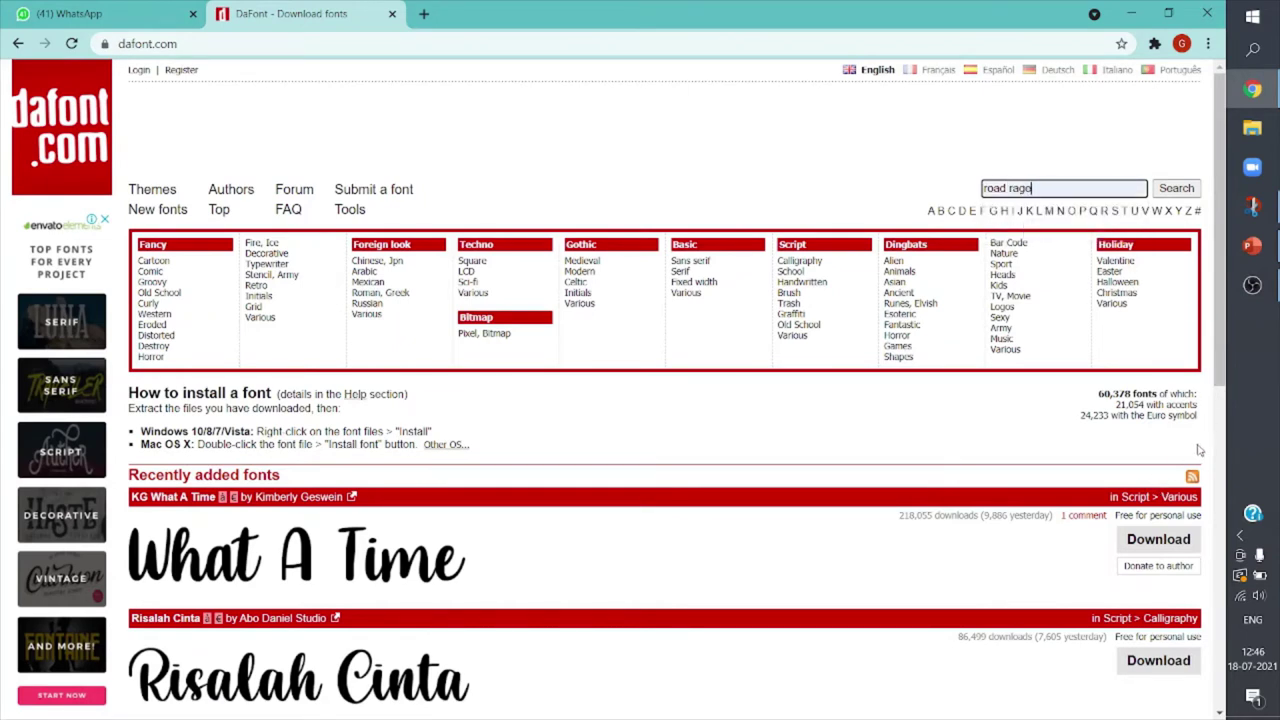
{"action": "left_click", "coordinate": [1176, 188]}
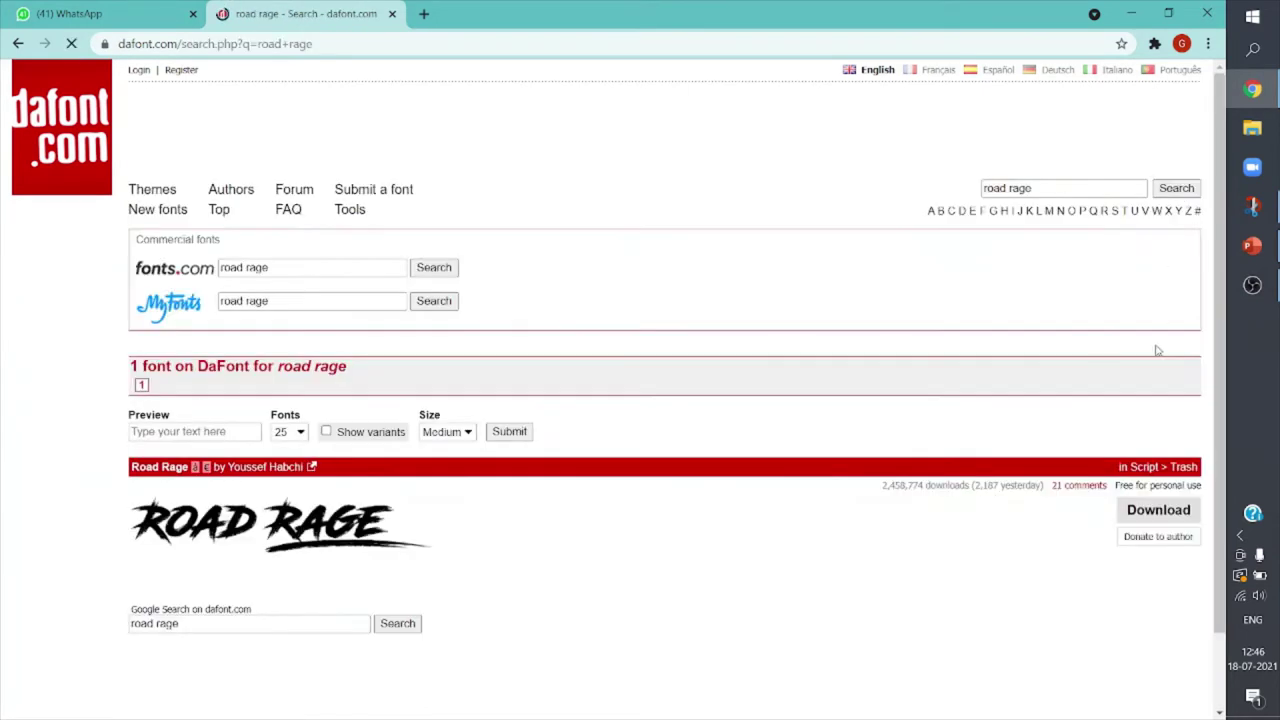
Step: Return to PowerPoint, add a new slide after slide 1, and delete its title and text placeholders
{"action": "left_click", "coordinate": [1269, 248]}
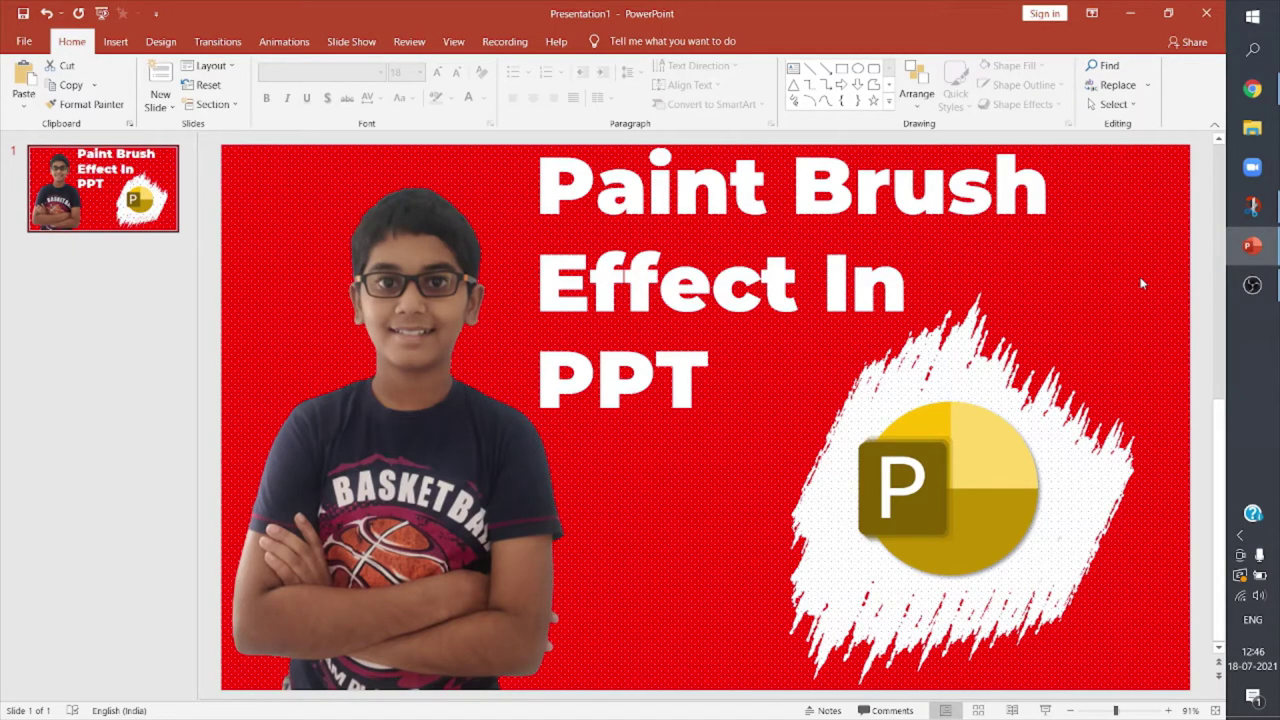
{"action": "key", "text": "ctrl+m"}
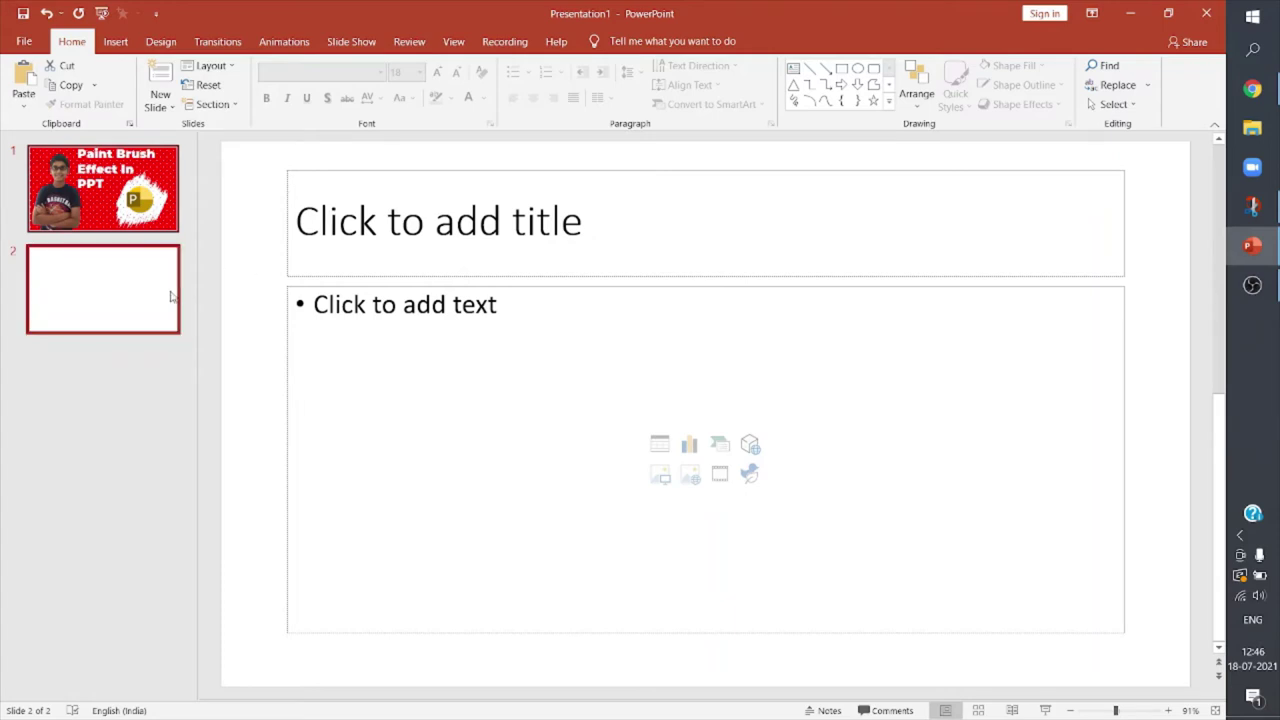
{"action": "left_click", "coordinate": [252, 282]}
{"action": "key", "text": "ctrl+a"}
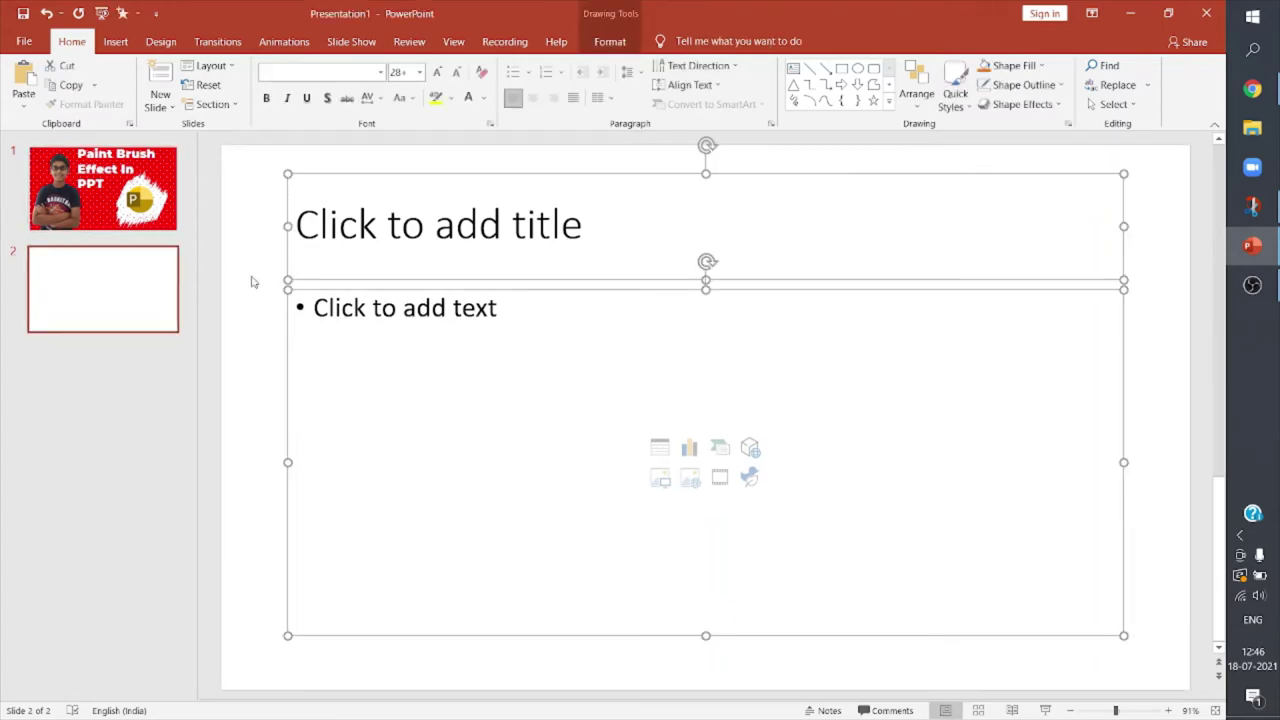
{"action": "key", "text": "Delete"}
Step: Insert a wide text box on the upper part of the blank slide and enter the letter "I"
{"action": "left_click", "coordinate": [793, 67]}
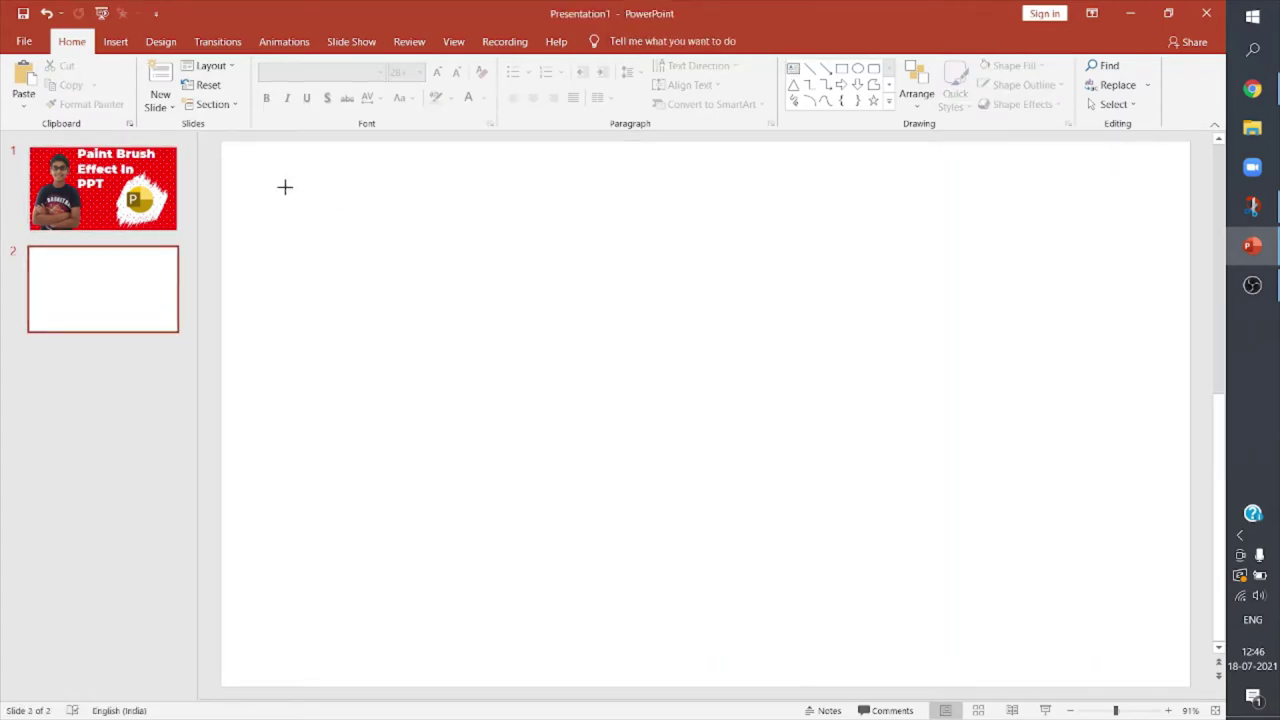
{"action": "left_click_drag", "start_coordinate": [285, 187], "coordinate": [981, 502]}
{"action": "type", "text": "I"}
Step: Enlarge the letter "I" to font size 239
{"action": "key", "text": "ctrl+a"}
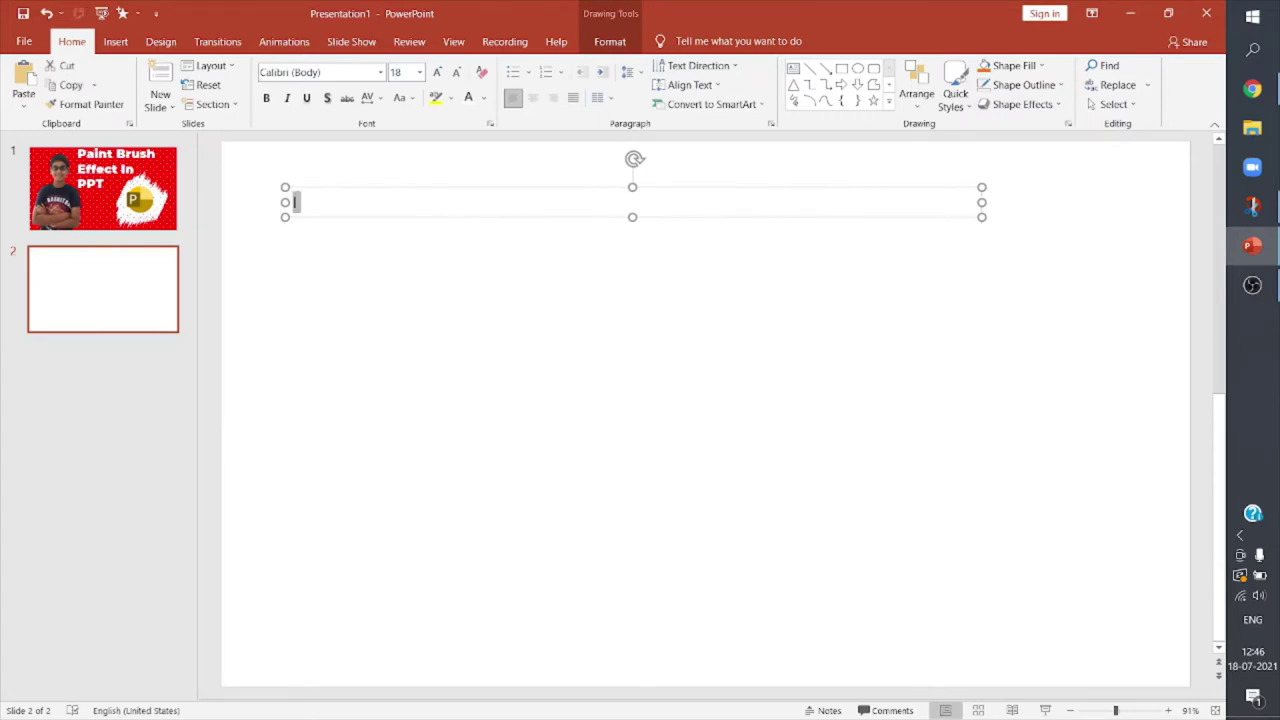
{"action": "left_click", "coordinate": [437, 73]}
{"action": "left_click", "coordinate": [437, 73]}
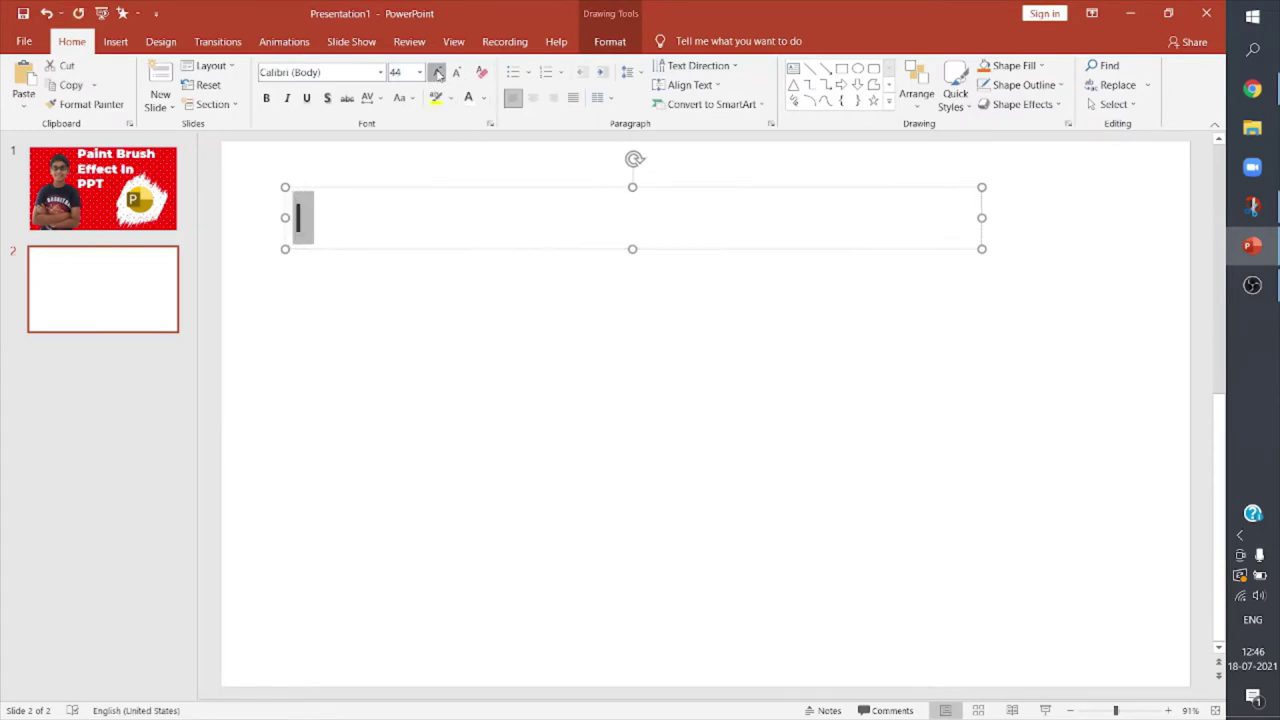
{"action": "left_click", "coordinate": [437, 73]}
{"action": "left_click", "coordinate": [437, 73]}
{"action": "left_click", "coordinate": [437, 73]}
{"action": "left_click", "coordinate": [437, 73]}
{"action": "left_click", "coordinate": [437, 73]}
{"action": "left_click", "coordinate": [437, 73]}
{"action": "left_click", "coordinate": [437, 73]}
{"action": "left_click", "coordinate": [437, 73]}
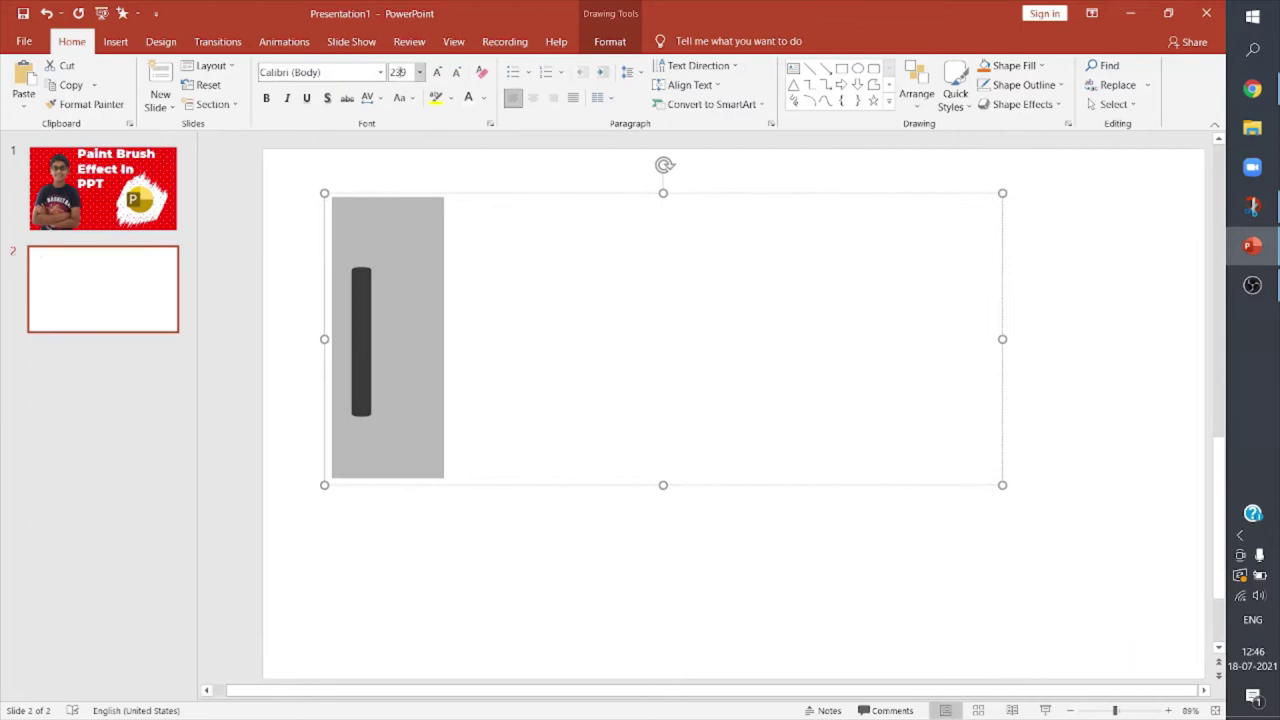
Step: Set the letter's font to Road Rage, and narrow its text box to fit around the brush-like stroke
{"action": "left_click", "coordinate": [312, 72]}
{"action": "type", "text": "Road Rage"}
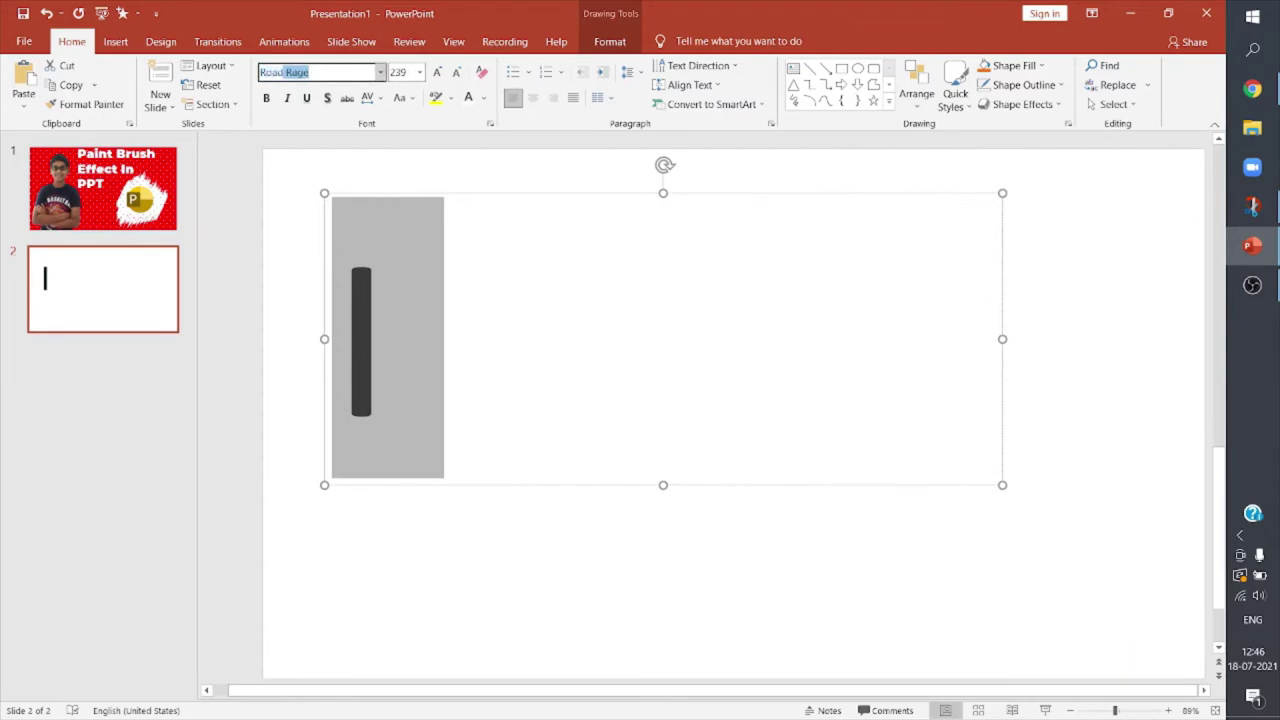
{"action": "key", "text": "Return"}
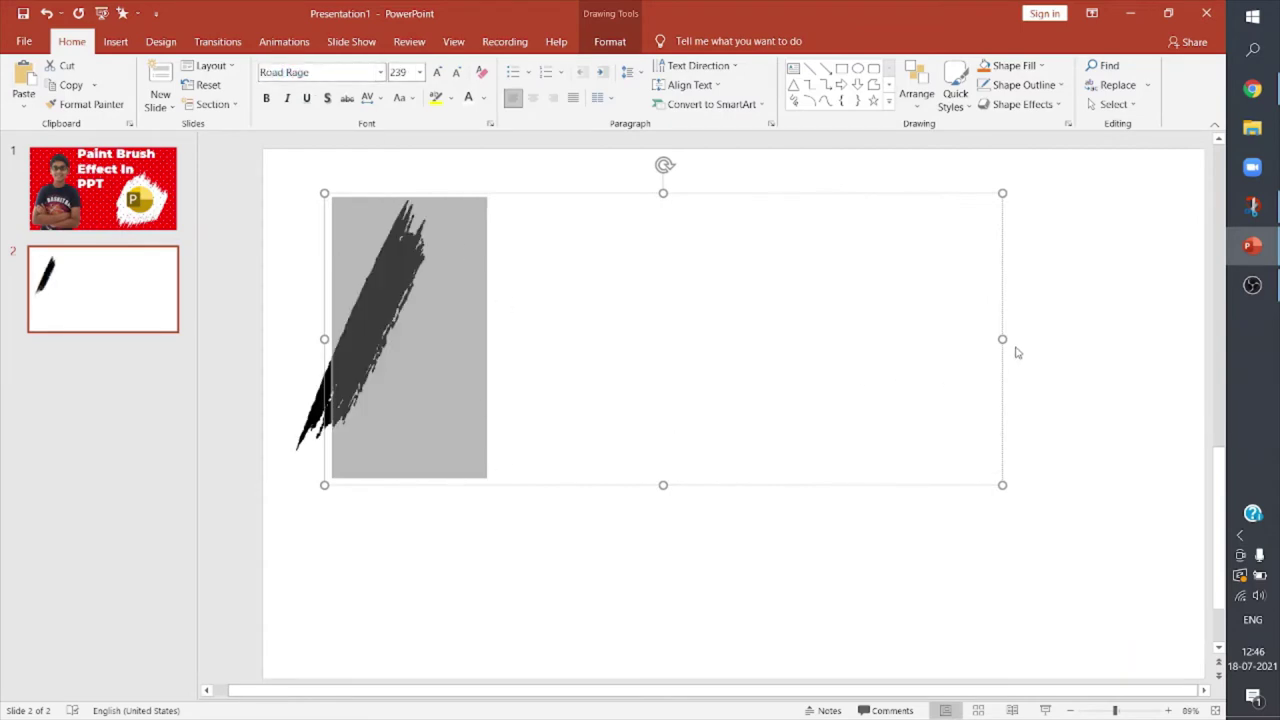
{"action": "mouse_move", "coordinate": [1002, 339]}
{"action": "left_mouse_down"}
{"action": "mouse_move", "coordinate": [466, 386]}
{"action": "mouse_move", "coordinate": [548, 411]}
{"action": "left_mouse_up"}
{"action": "left_click", "coordinate": [932, 192]}
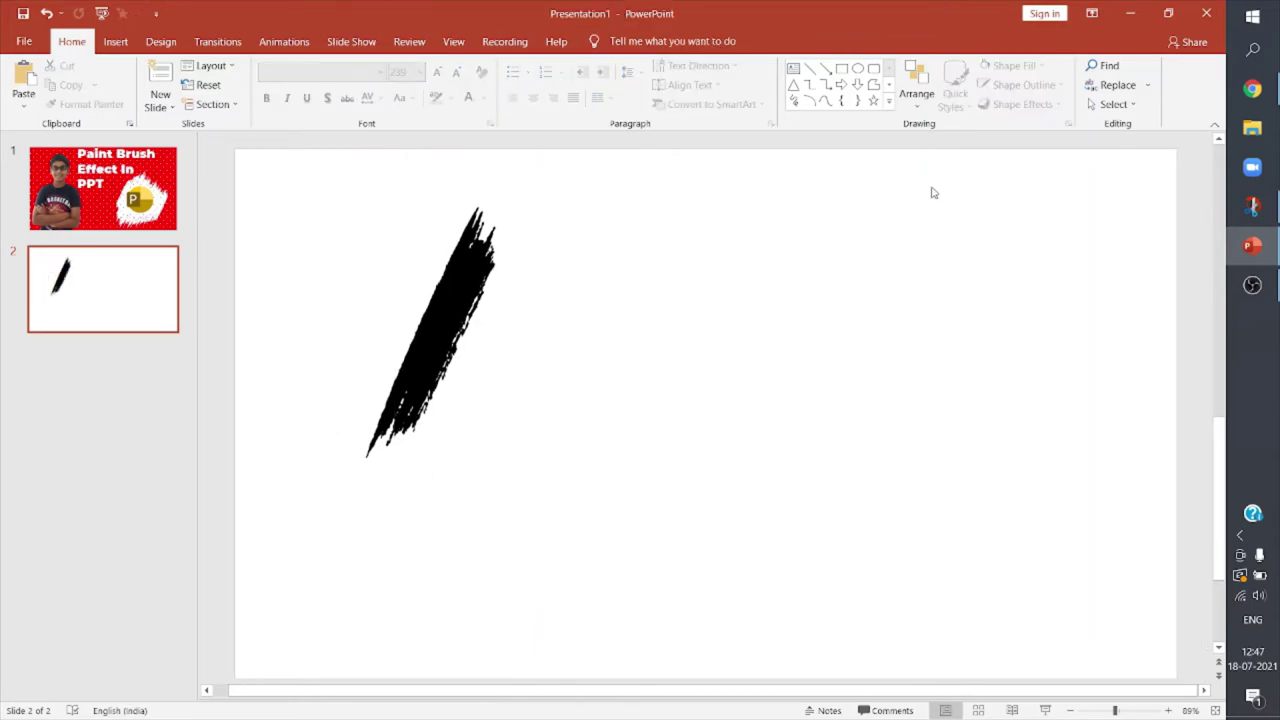
Step: Draw a rectangle about 10.06 cm high and 5.54 cm wide over the brush stroke, and send it to the back
{"action": "left_click", "coordinate": [841, 68]}
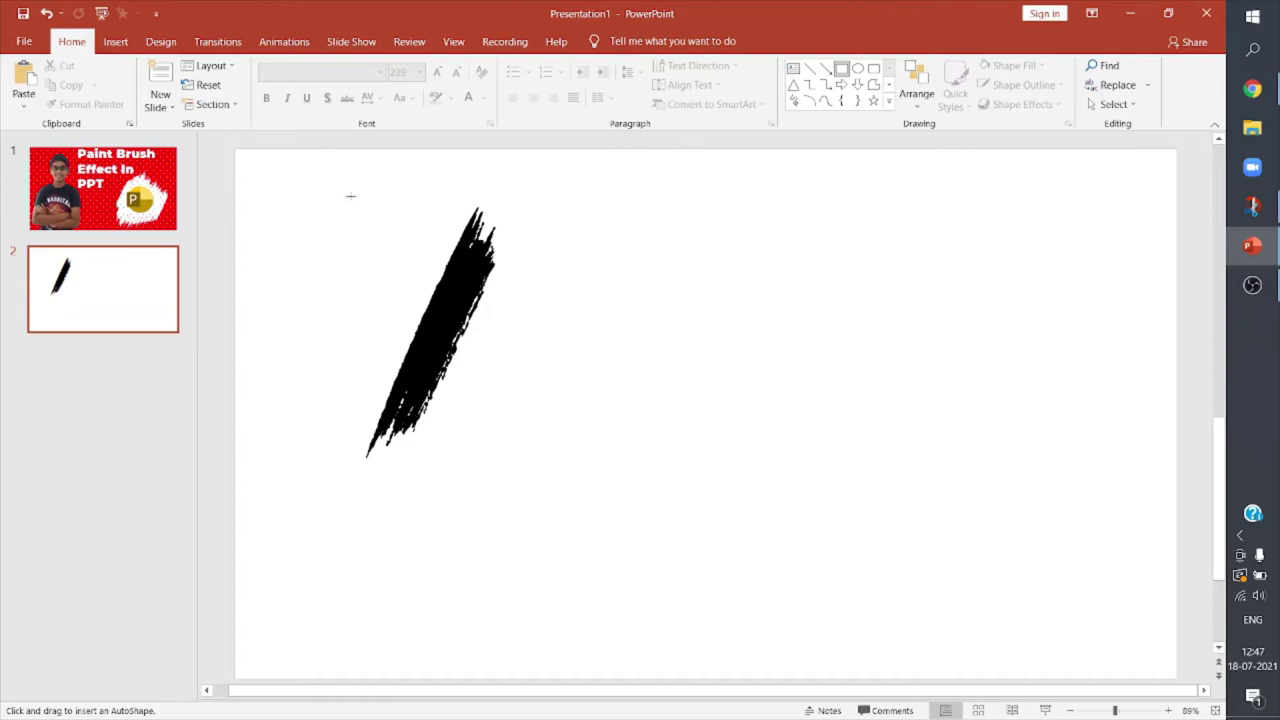
{"action": "mouse_move", "coordinate": [352, 197]}
{"action": "left_mouse_down"}
{"action": "mouse_move", "coordinate": [423, 274]}
{"action": "mouse_move", "coordinate": [507, 481]}
{"action": "left_mouse_up"}
{"action": "right_click", "coordinate": [407, 366]}
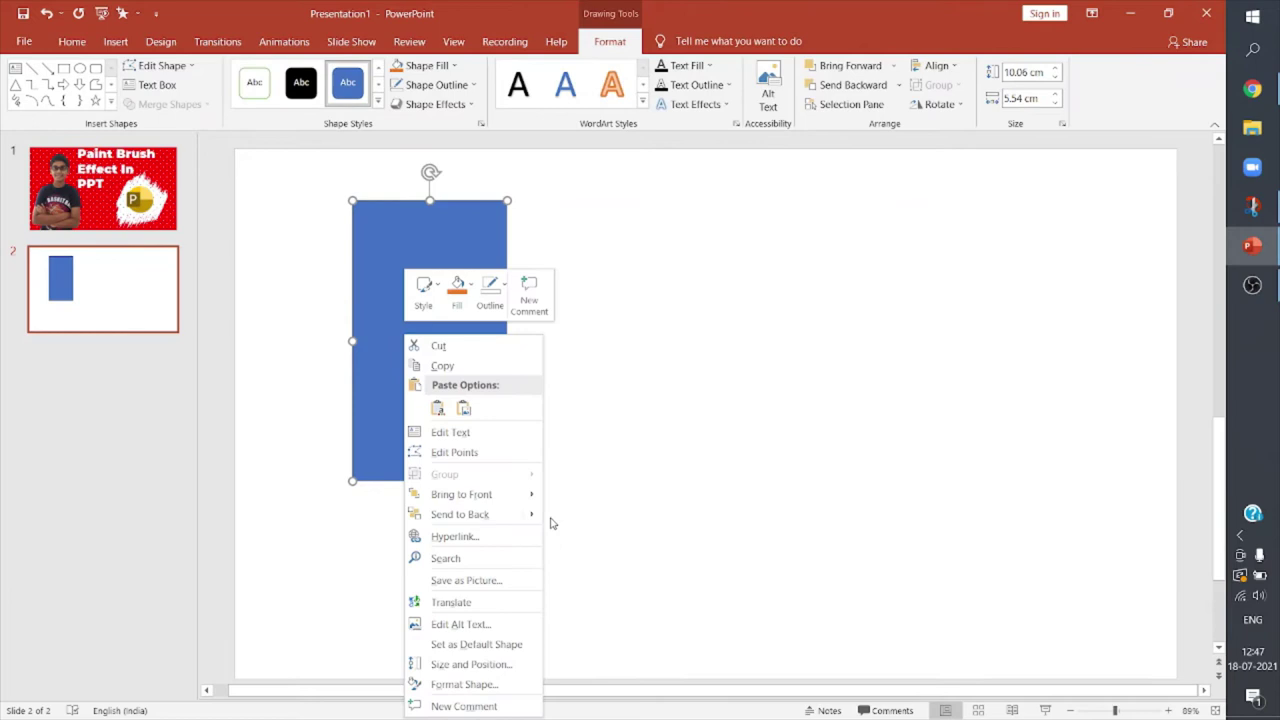
{"action": "mouse_move", "coordinate": [530, 514]}
{"action": "left_click", "coordinate": [600, 514]}
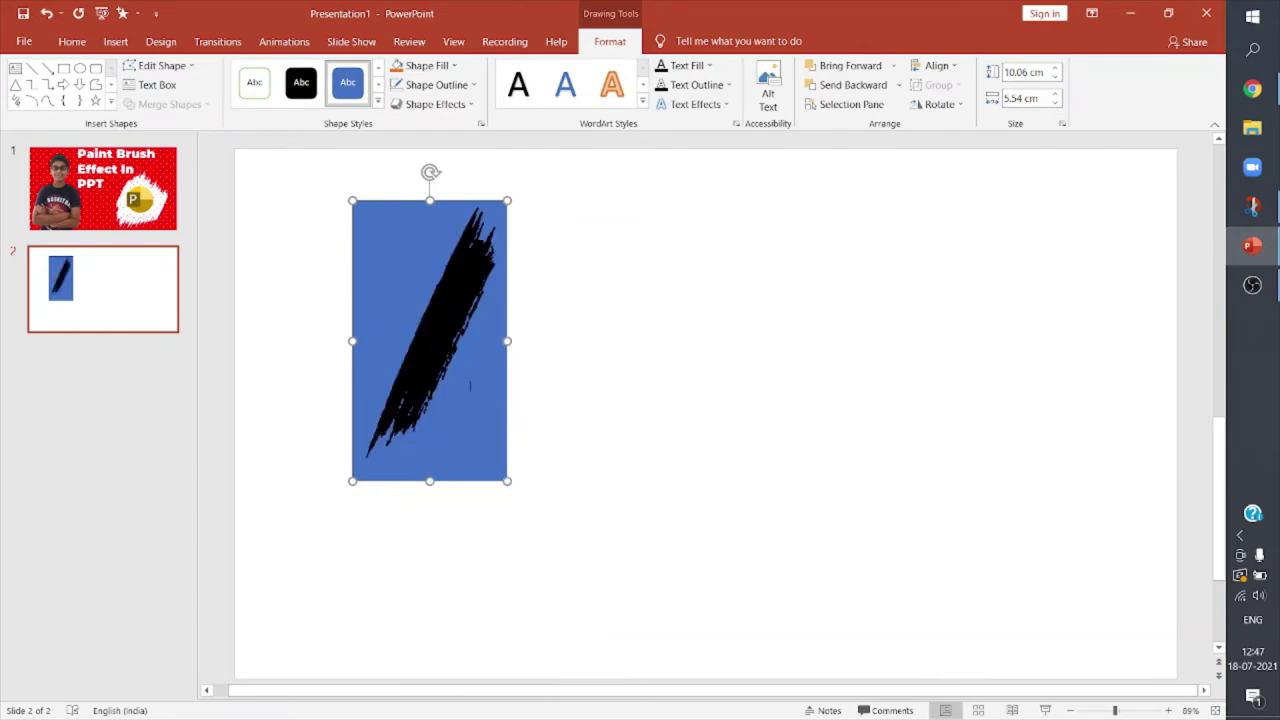
Step: Merge the rectangle and the letter with Intersect to turn the brush stroke into a shape
{"action": "left_click", "coordinate": [397, 347], "text": "shift"}
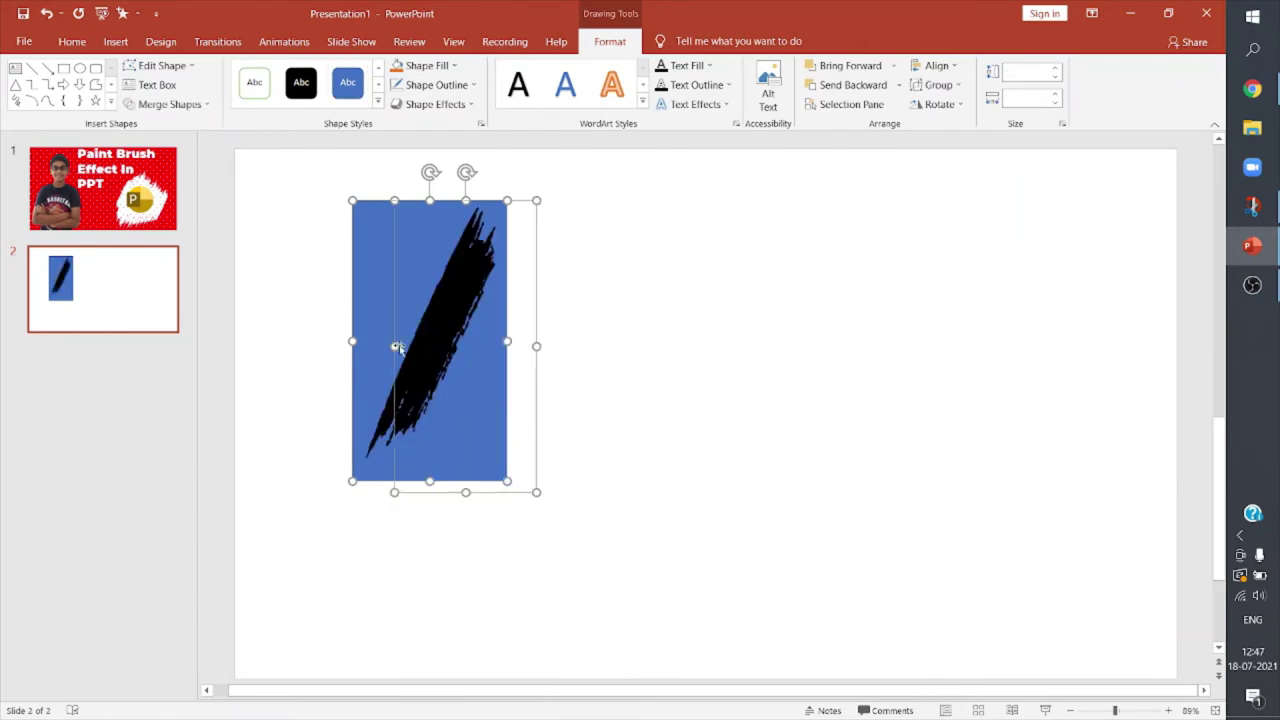
{"action": "left_click", "coordinate": [168, 105]}
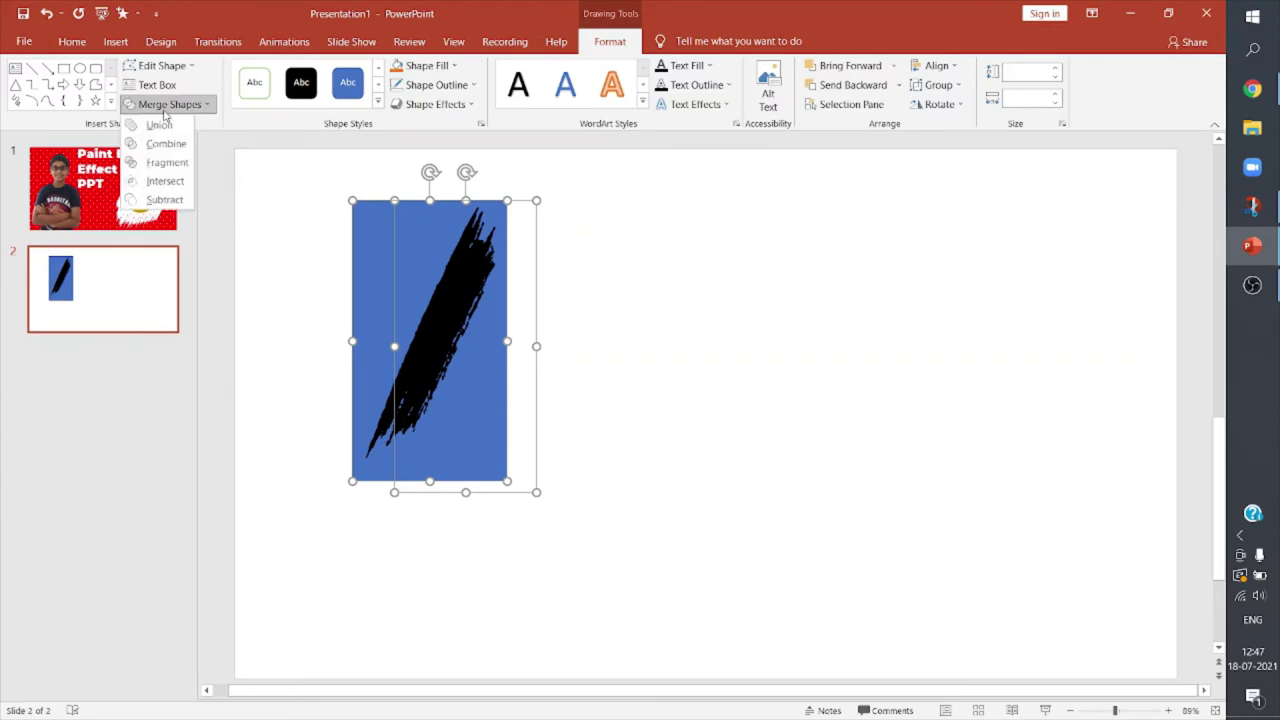
{"action": "left_click", "coordinate": [172, 180]}
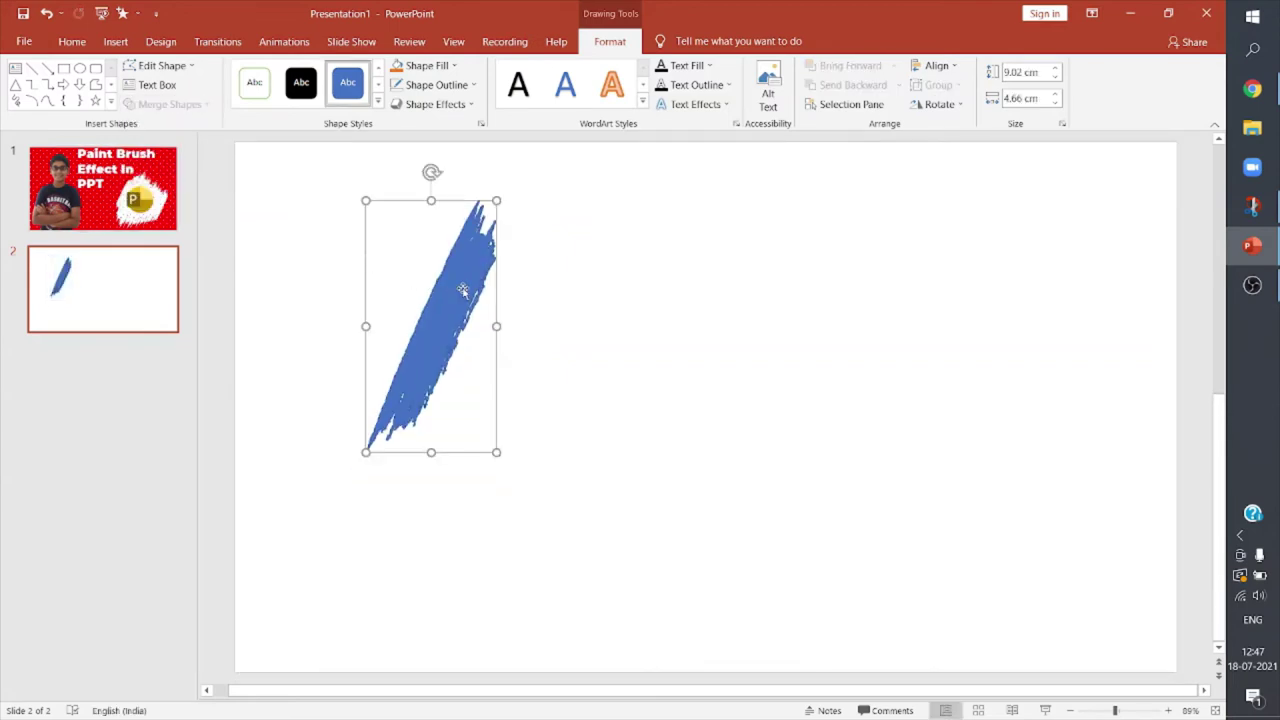
Step: Enlarge the brush stroke to about 11.26 by 5.82 cm near the slide's centre, and place three copies side by side with it
{"action": "mouse_move", "coordinate": [463, 292]}
{"action": "left_mouse_down"}
{"action": "mouse_move", "coordinate": [620, 280]}
{"action": "mouse_move", "coordinate": [635, 265]}
{"action": "mouse_move", "coordinate": [590, 314]}
{"action": "mouse_move", "coordinate": [637, 329]}
{"action": "mouse_move", "coordinate": [651, 311]}
{"action": "mouse_move", "coordinate": [721, 296]}
{"action": "mouse_move", "coordinate": [700, 327]}
{"action": "left_mouse_up"}
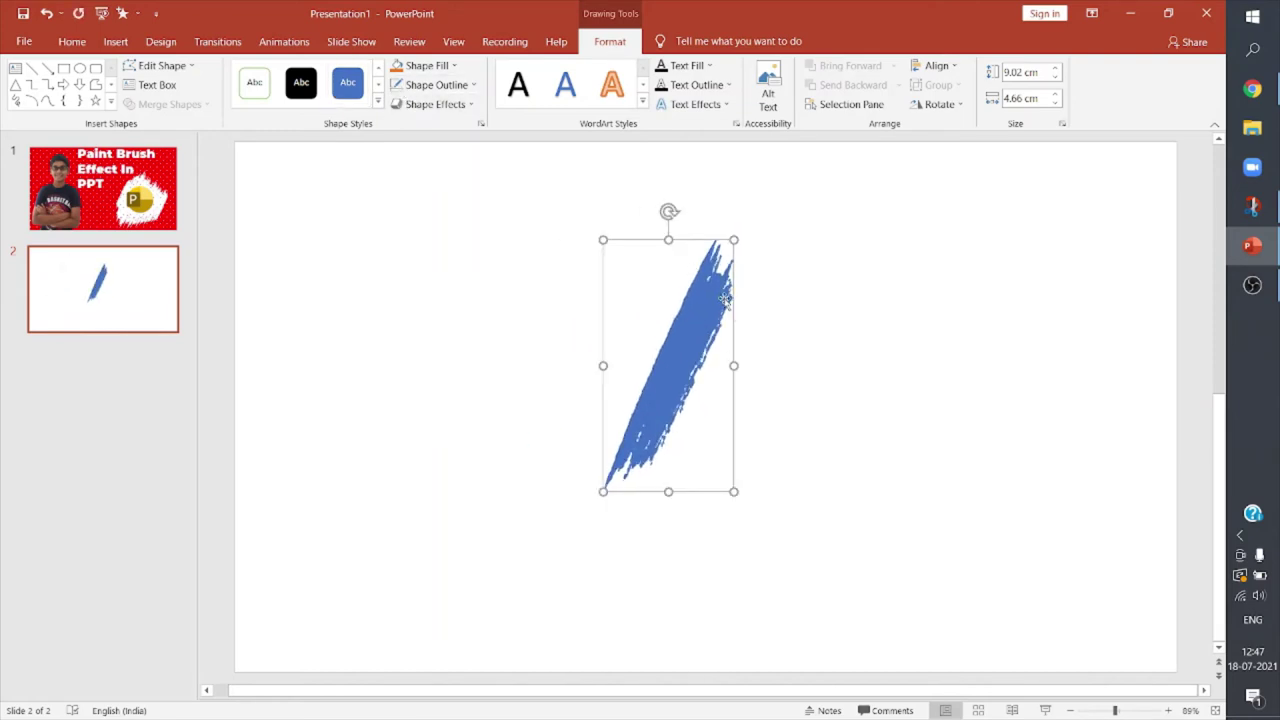
{"action": "left_click_drag", "start_coordinate": [734, 239], "coordinate": [711, 331]}
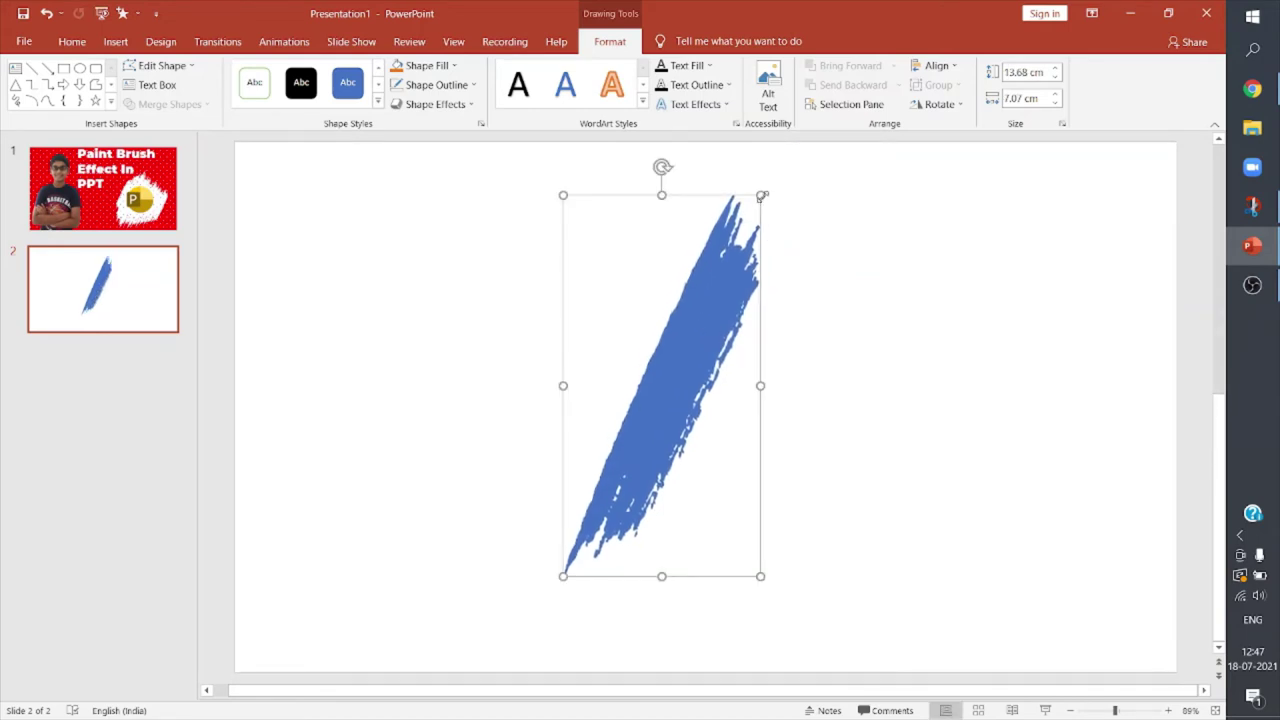
{"action": "mouse_move", "coordinate": [762, 196]}
{"action": "left_mouse_down"}
{"action": "mouse_move", "coordinate": [723, 240]}
{"action": "mouse_move", "coordinate": [725, 263]}
{"action": "left_mouse_up"}
{"action": "mouse_move", "coordinate": [694, 356]}
{"action": "left_mouse_down"}
{"action": "mouse_move", "coordinate": [755, 298]}
{"action": "mouse_move", "coordinate": [766, 343]}
{"action": "mouse_move", "coordinate": [976, 334]}
{"action": "left_mouse_up"}
{"action": "mouse_move", "coordinate": [752, 357]}
{"action": "left_mouse_down"}
{"action": "mouse_move", "coordinate": [592, 320]}
{"action": "mouse_move", "coordinate": [840, 375]}
{"action": "left_mouse_up"}
Step: Flip the leftmost stroke horizontally and vertically, and overlap it with the two middle strokes to form one dense block
{"action": "left_click", "coordinate": [621, 330]}
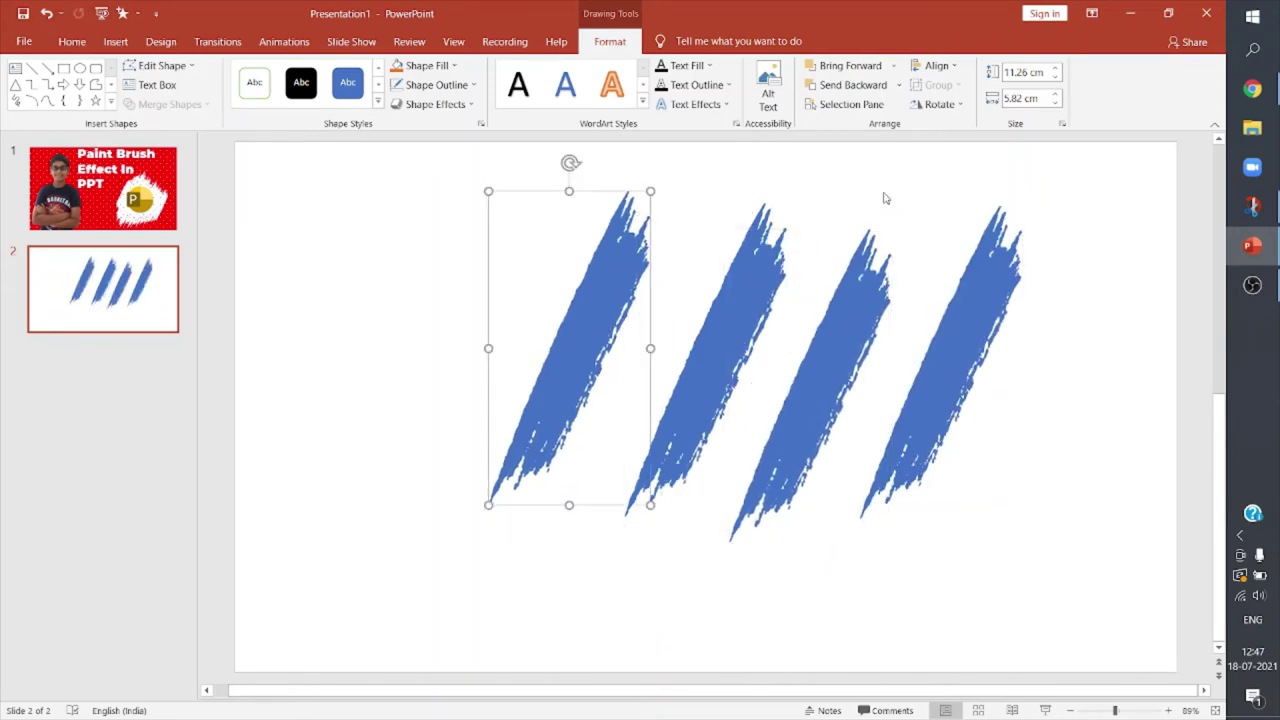
{"action": "left_click", "coordinate": [940, 104]}
{"action": "left_click", "coordinate": [960, 181]}
{"action": "left_click", "coordinate": [940, 104]}
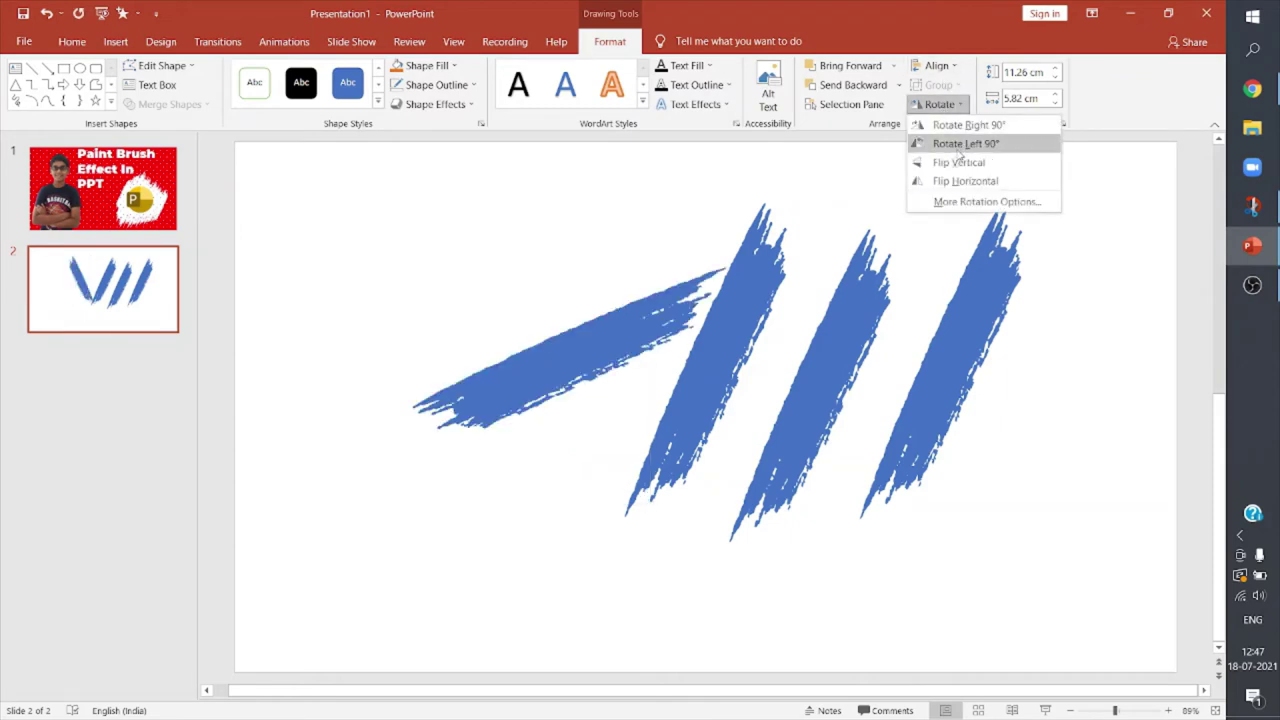
{"action": "left_click", "coordinate": [962, 143]}
{"action": "left_click_drag", "start_coordinate": [615, 272], "coordinate": [698, 284]}
{"action": "mouse_move", "coordinate": [845, 334]}
{"action": "left_mouse_down"}
{"action": "mouse_move", "coordinate": [772, 322]}
{"action": "mouse_move", "coordinate": [790, 326]}
{"action": "left_mouse_up"}
Step: Shrink the fourth stroke to about 8.94 by 4.62 cm, overlap it with the block's right edge, and place a copy beside it
{"action": "left_click", "coordinate": [943, 352]}
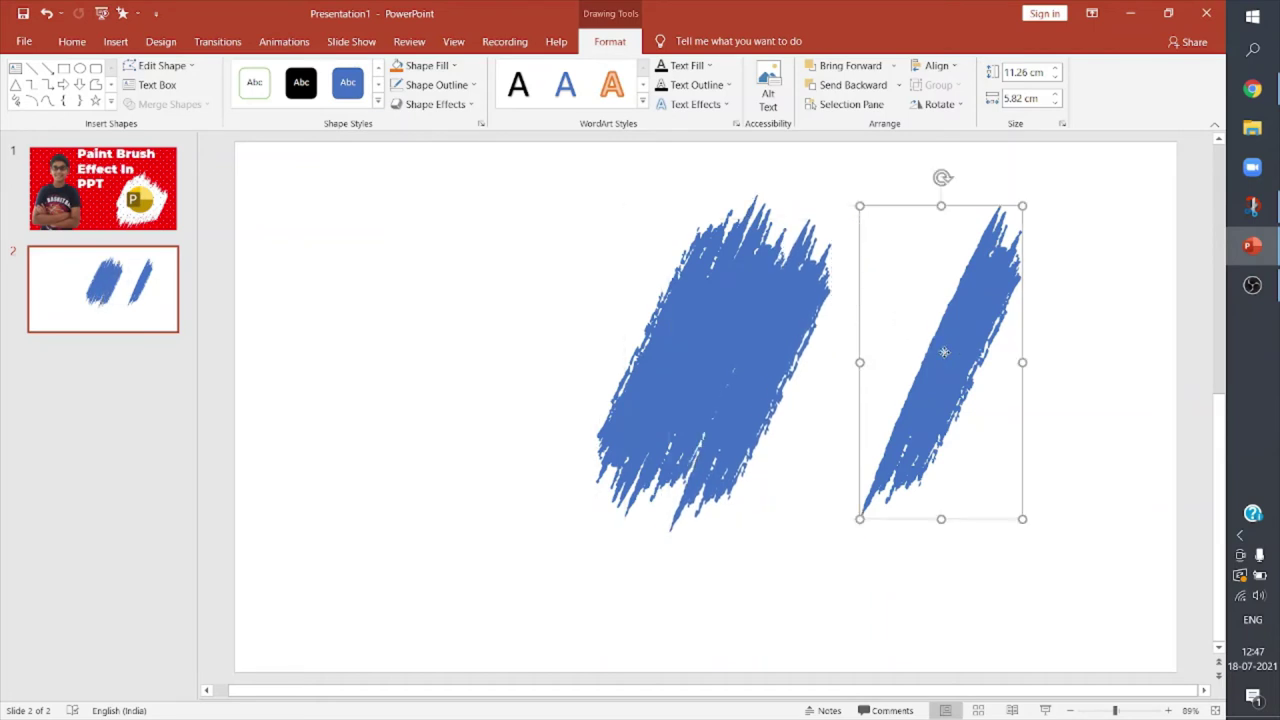
{"action": "left_click_drag", "start_coordinate": [943, 352], "coordinate": [818, 380]}
{"action": "left_click_drag", "start_coordinate": [897, 234], "coordinate": [863, 294]}
{"action": "left_click_drag", "start_coordinate": [822, 381], "coordinate": [890, 385]}
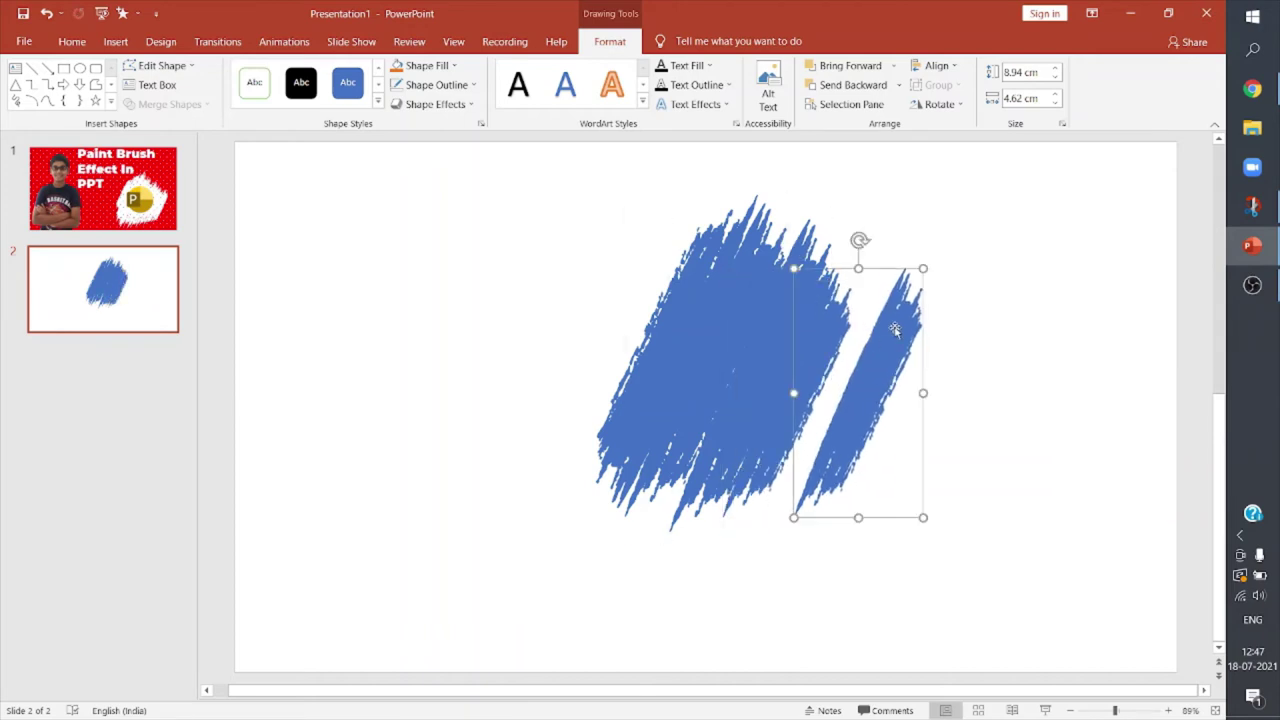
Step: Extend the block's lower-right edge with two smaller strokes, about 7.13 by 3.69 cm and about 5.8 by 3 cm
{"action": "left_click_drag", "start_coordinate": [918, 278], "coordinate": [889, 320]}
{"action": "left_click_drag", "start_coordinate": [861, 410], "coordinate": [829, 428]}
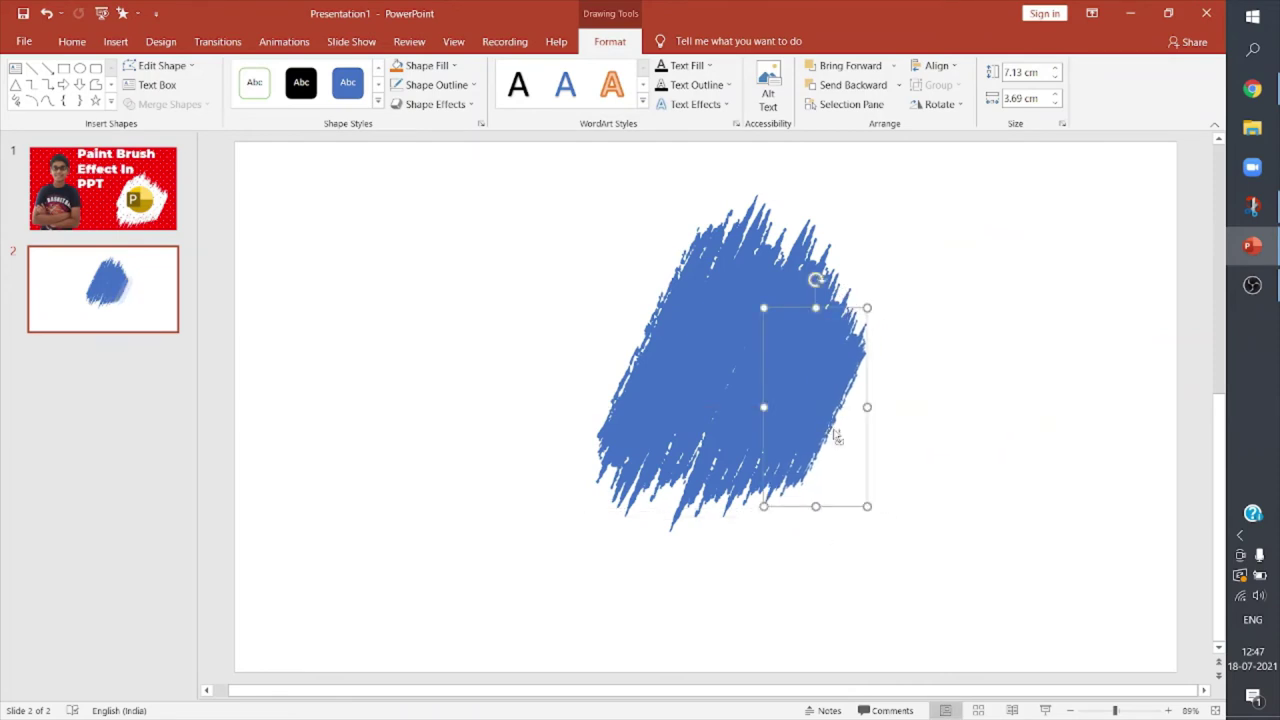
{"action": "key", "text": "ctrl+d"}
{"action": "left_click_drag", "start_coordinate": [909, 347], "coordinate": [889, 381]}
Step: Place a copy of the smallest stroke to the left of the block, and flip it vertically and horizontally
{"action": "mouse_move", "coordinate": [855, 453]}
{"action": "left_mouse_down"}
{"action": "mouse_move", "coordinate": [851, 416]}
{"action": "mouse_move", "coordinate": [562, 298]}
{"action": "left_mouse_up"}
{"action": "key", "text": "ctrl+d"}
{"action": "left_click", "coordinate": [939, 104]}
{"action": "left_click", "coordinate": [979, 170]}
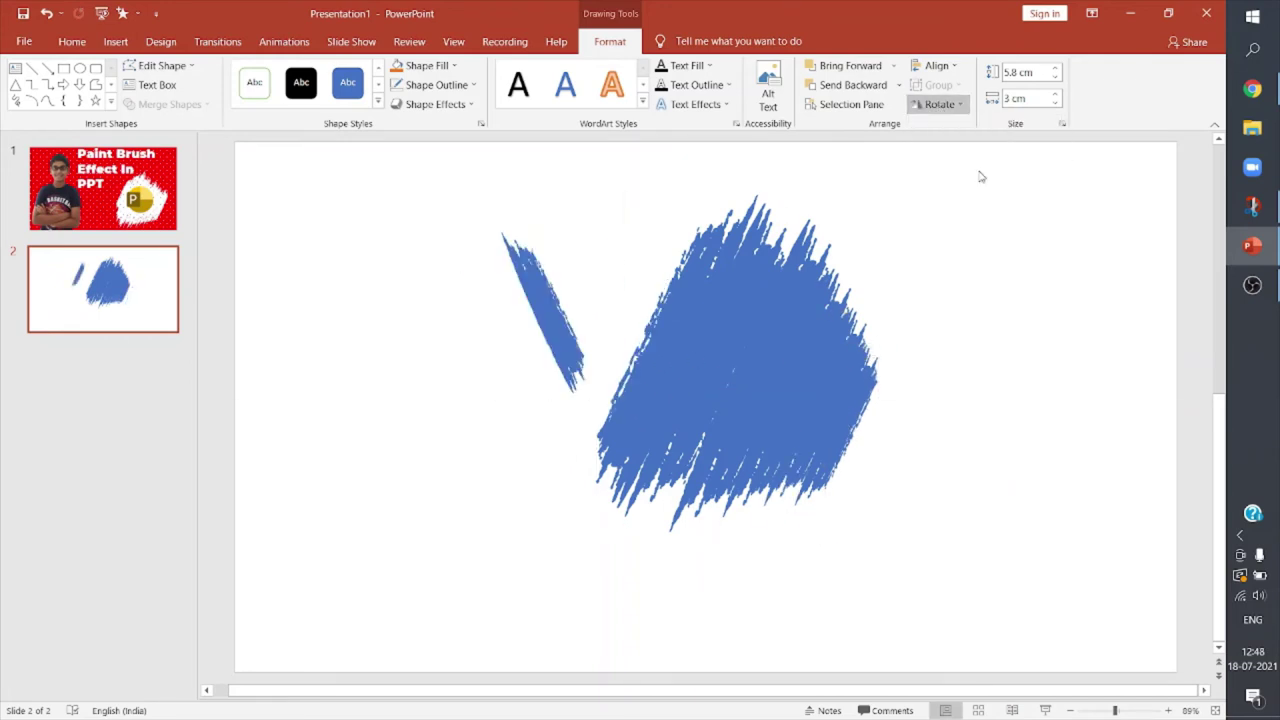
{"action": "left_click", "coordinate": [939, 104]}
{"action": "left_click", "coordinate": [973, 182]}
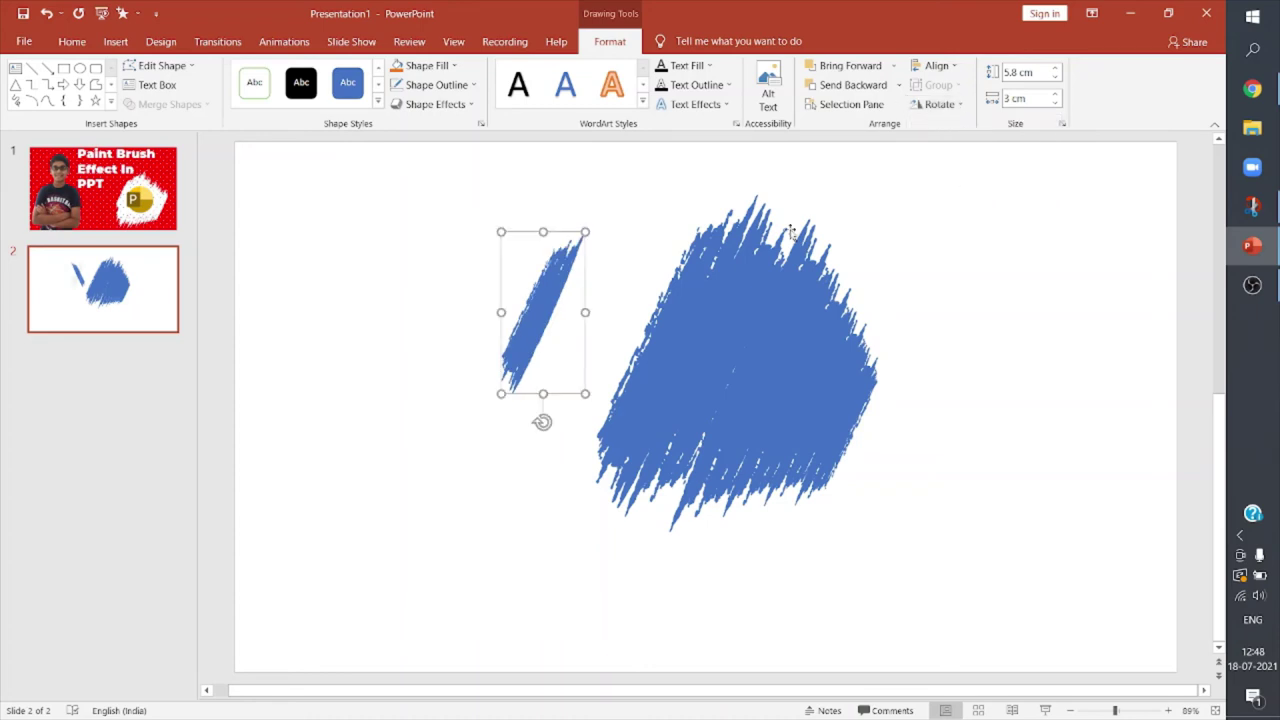
Step: Fill the block's upper-left edge with two flipped strokes, about 7.5 by 3.88 cm and about 5.5 by 2.84 cm
{"action": "mouse_move", "coordinate": [583, 233]}
{"action": "left_mouse_down"}
{"action": "mouse_move", "coordinate": [643, 217]}
{"action": "mouse_move", "coordinate": [610, 252]}
{"action": "mouse_move", "coordinate": [653, 301]}
{"action": "left_mouse_up"}
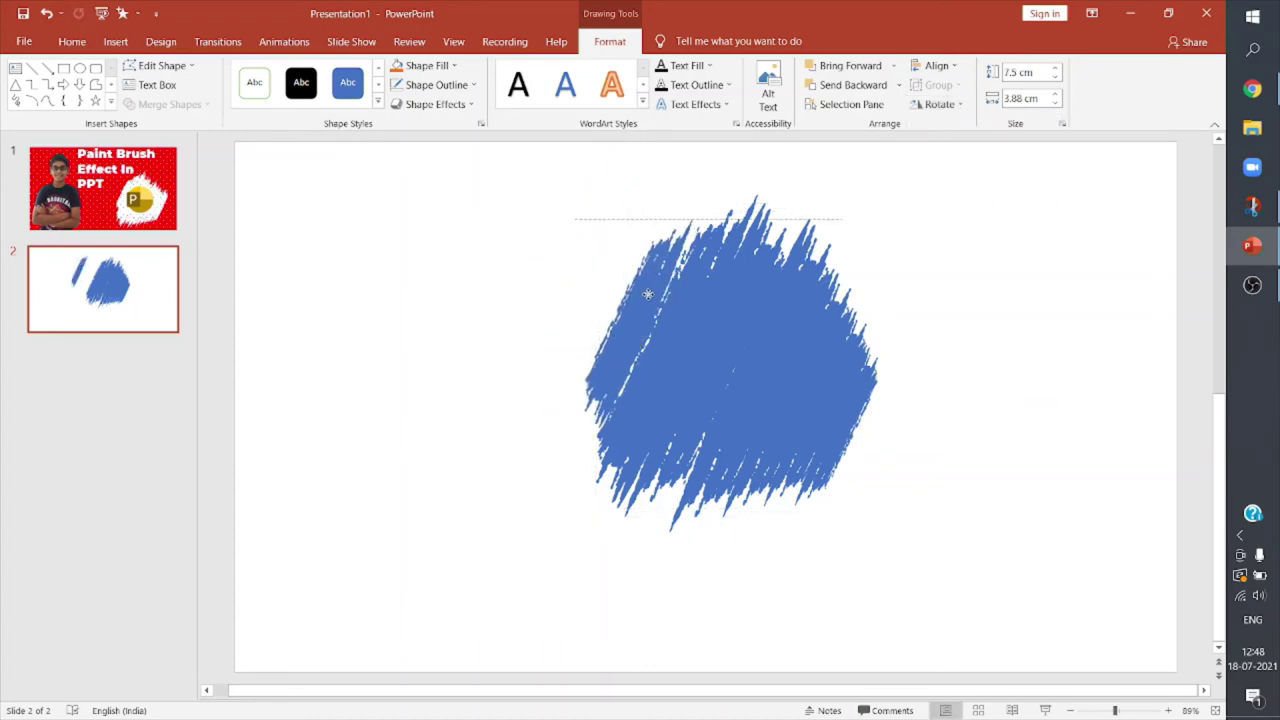
{"action": "key", "text": "ctrl+z"}
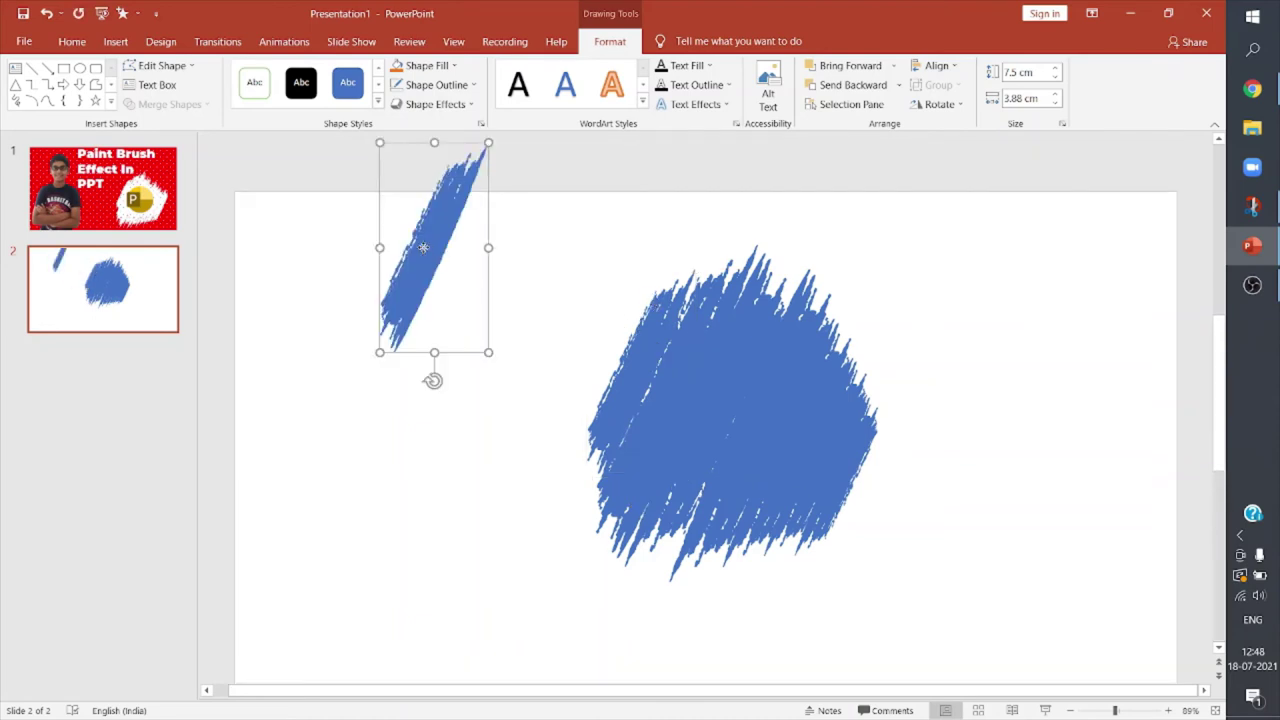
{"action": "left_click_drag", "start_coordinate": [423, 247], "coordinate": [580, 331]}
{"action": "left_click_drag", "start_coordinate": [645, 178], "coordinate": [590, 234]}
{"action": "mouse_move", "coordinate": [574, 308]}
{"action": "left_mouse_down"}
{"action": "mouse_move", "coordinate": [617, 297]}
{"action": "mouse_move", "coordinate": [652, 323]}
{"action": "left_mouse_up"}
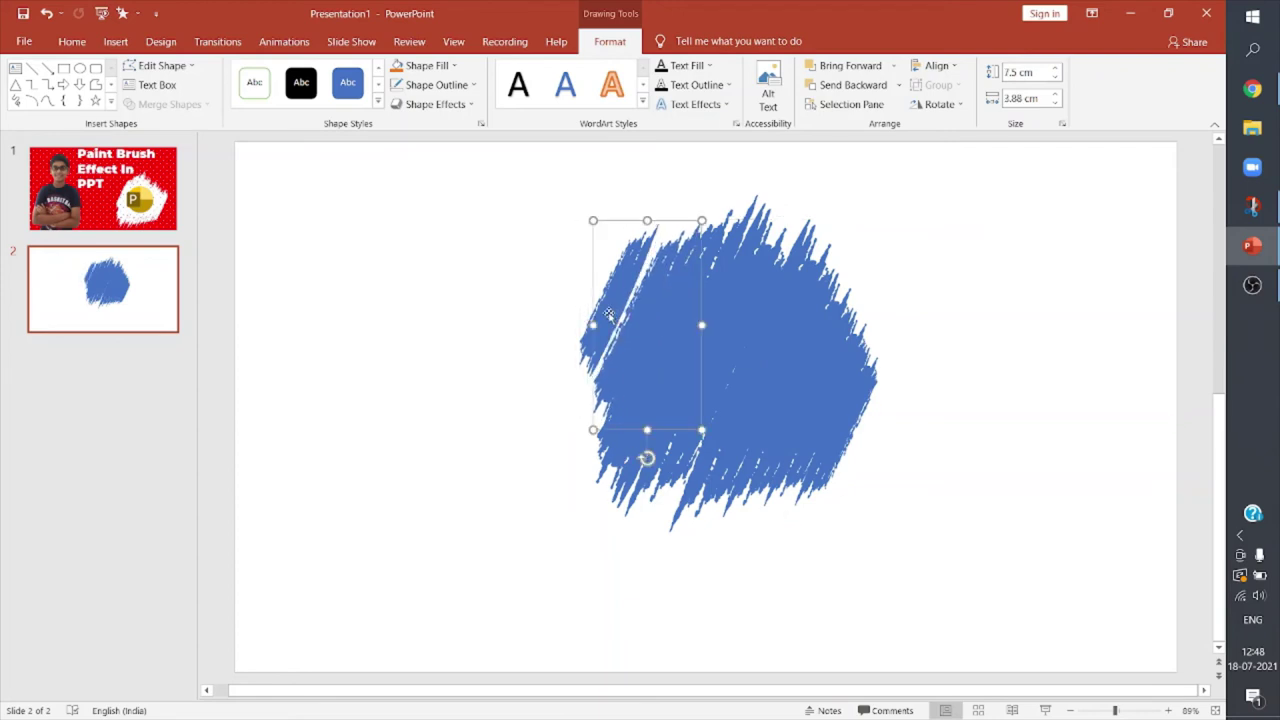
{"action": "key", "text": "ctrl+z"}
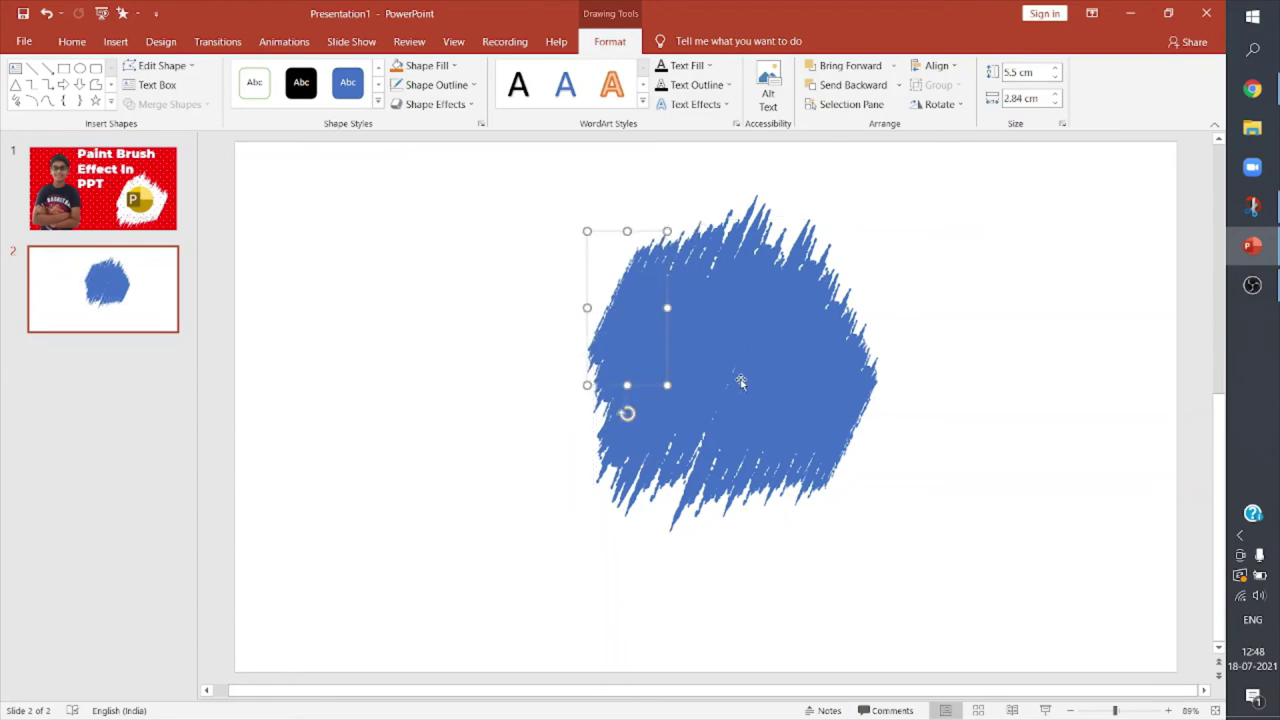
Step: Select all the brush strokes on slide 2 and group them into one object
{"action": "left_click", "coordinate": [926, 557]}
{"action": "key", "text": "ctrl+a"}
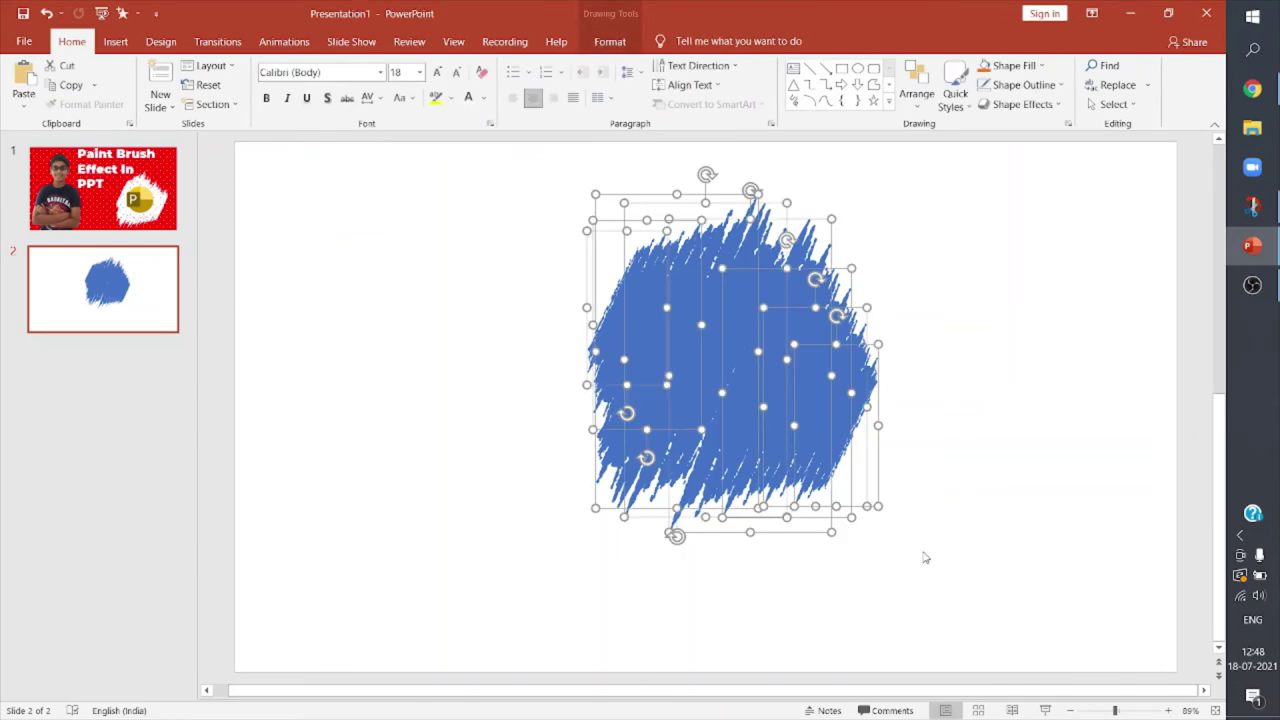
{"action": "right_click", "coordinate": [734, 347]}
{"action": "mouse_move", "coordinate": [832, 442]}
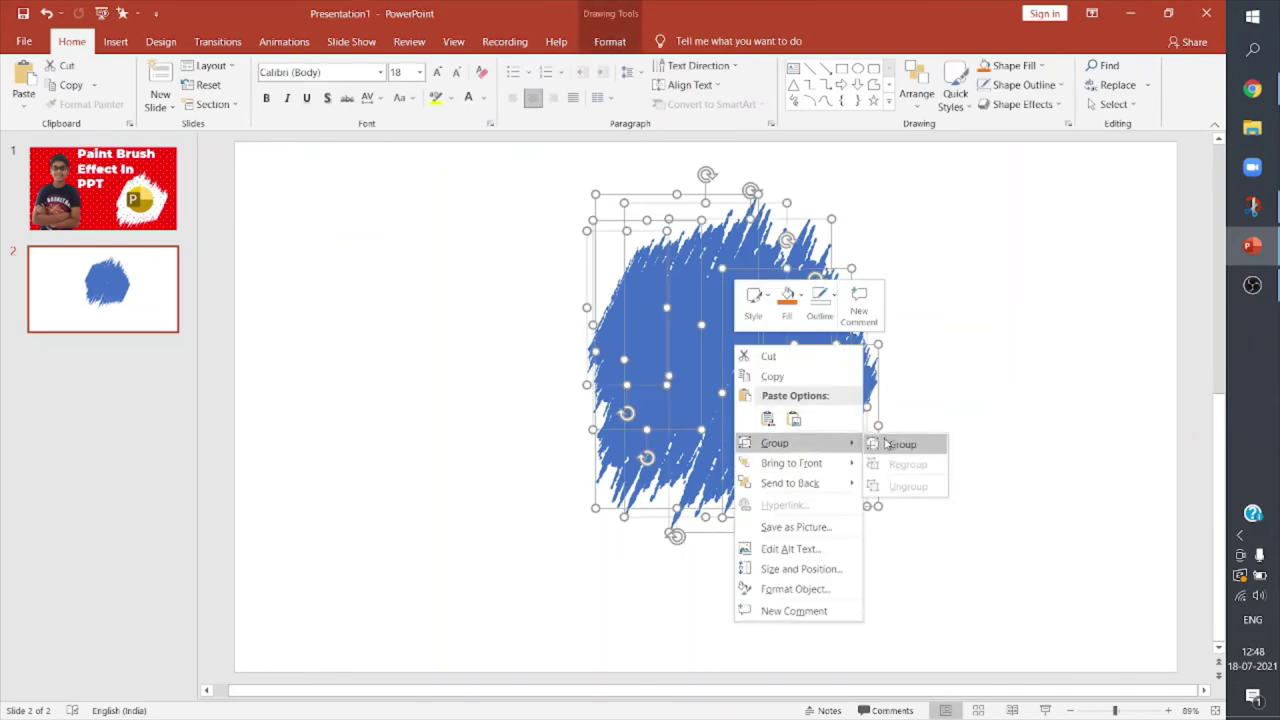
{"action": "left_click", "coordinate": [885, 442]}
Step: Give the grouped brush shape a picture or texture fill, using the crumpled brown paper texture
{"action": "right_click", "coordinate": [730, 354]}
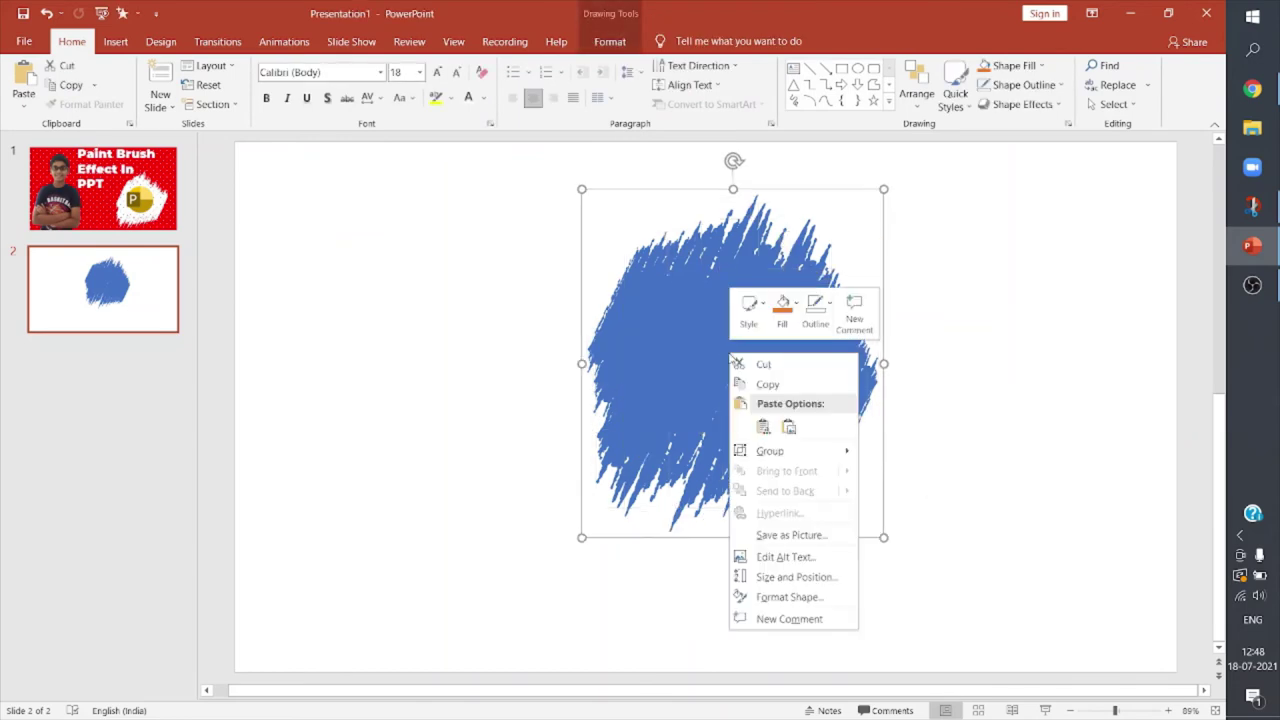
{"action": "left_click", "coordinate": [783, 598]}
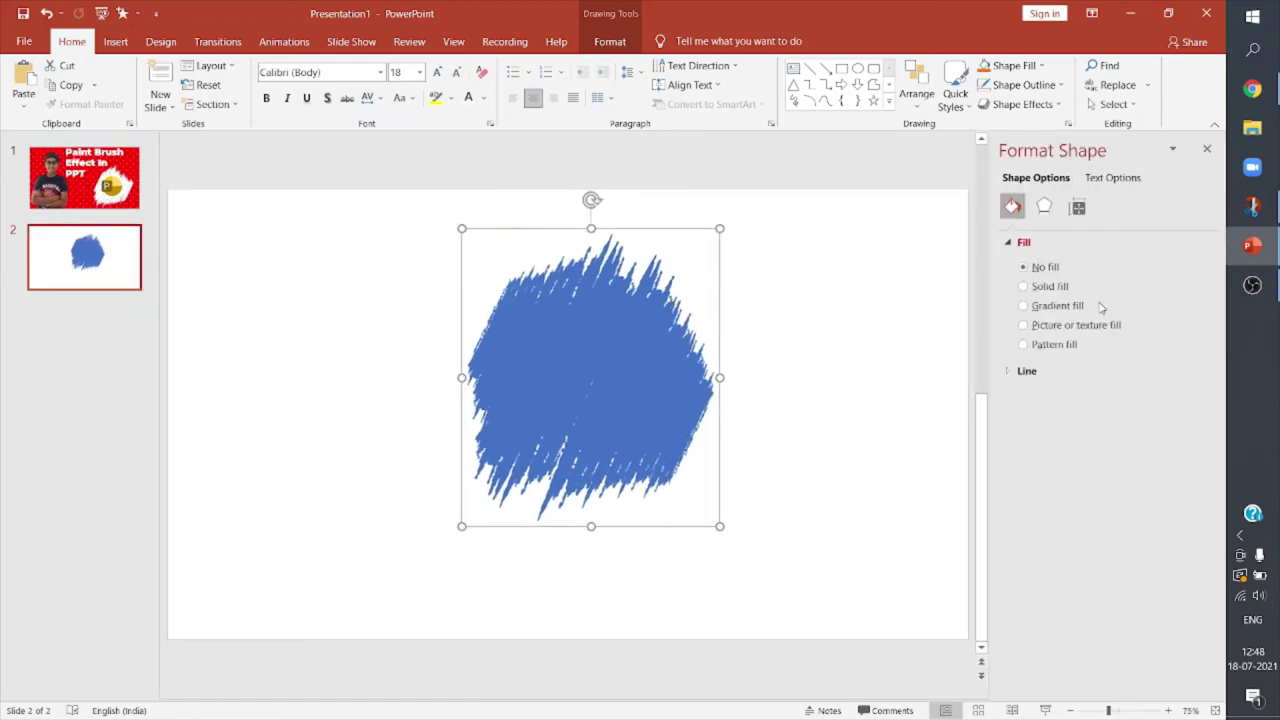
{"action": "left_click", "coordinate": [1068, 328]}
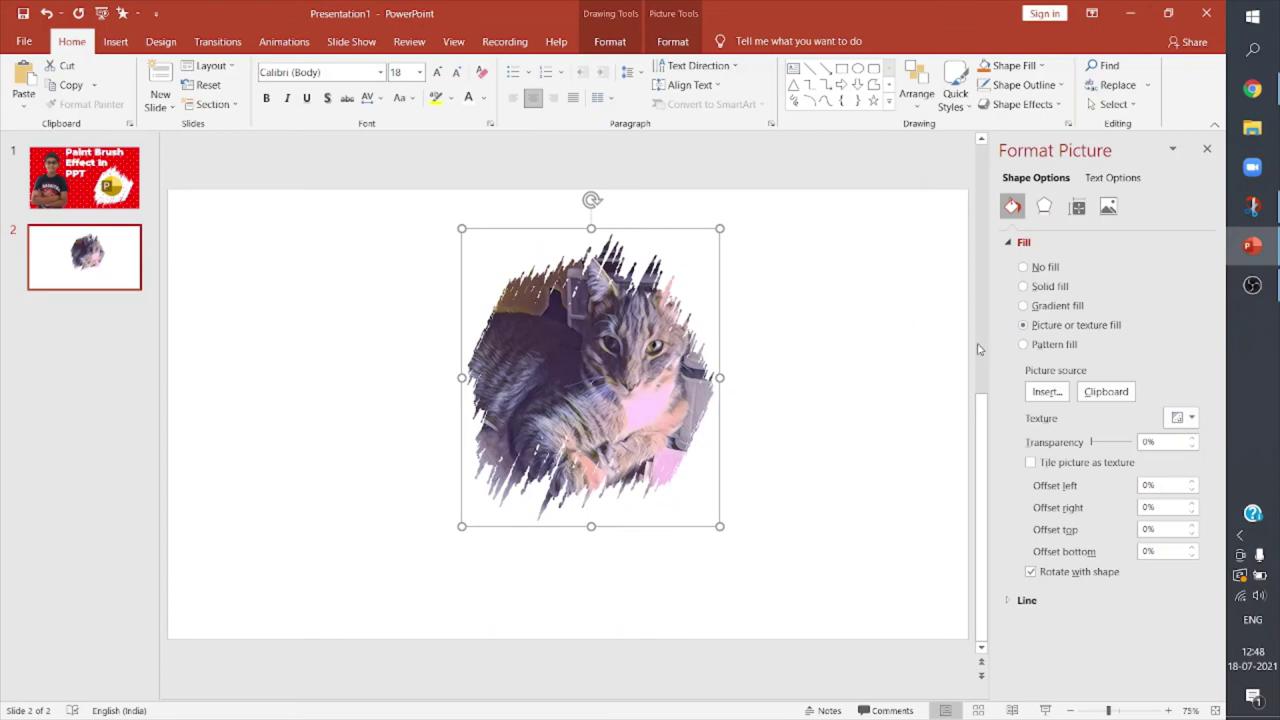
{"action": "left_click", "coordinate": [1183, 417]}
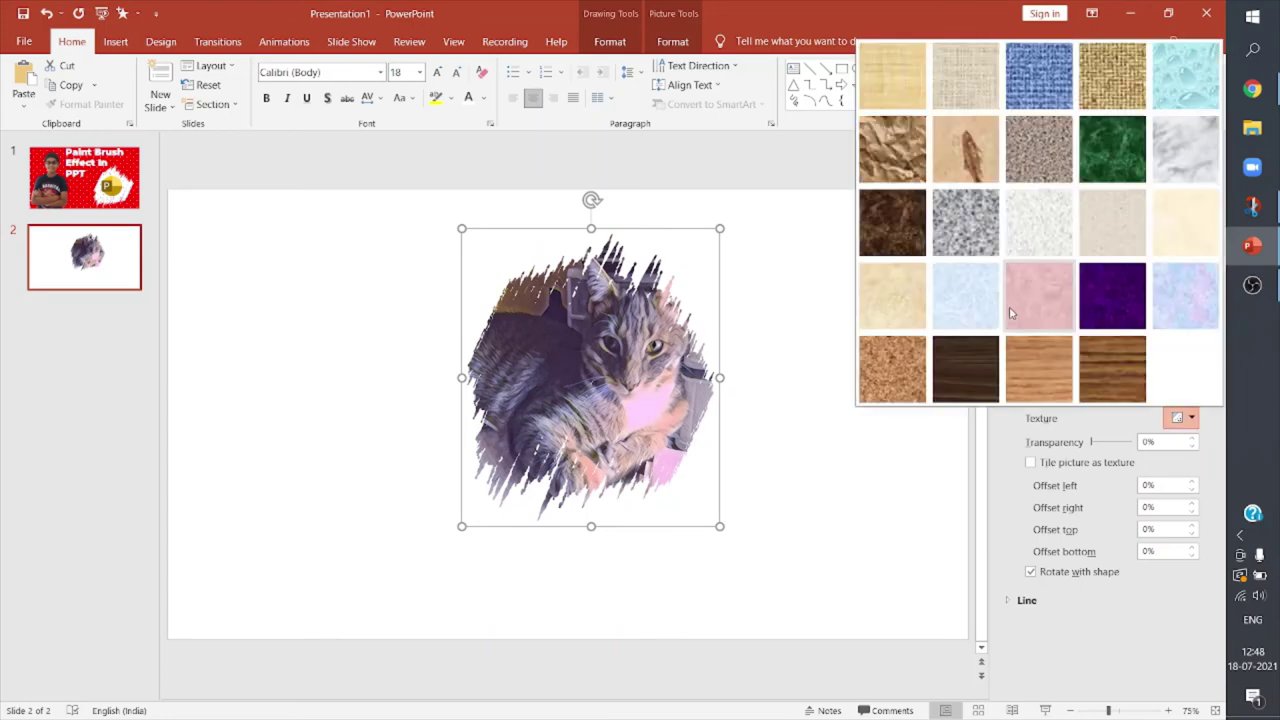
{"action": "left_click", "coordinate": [898, 179]}
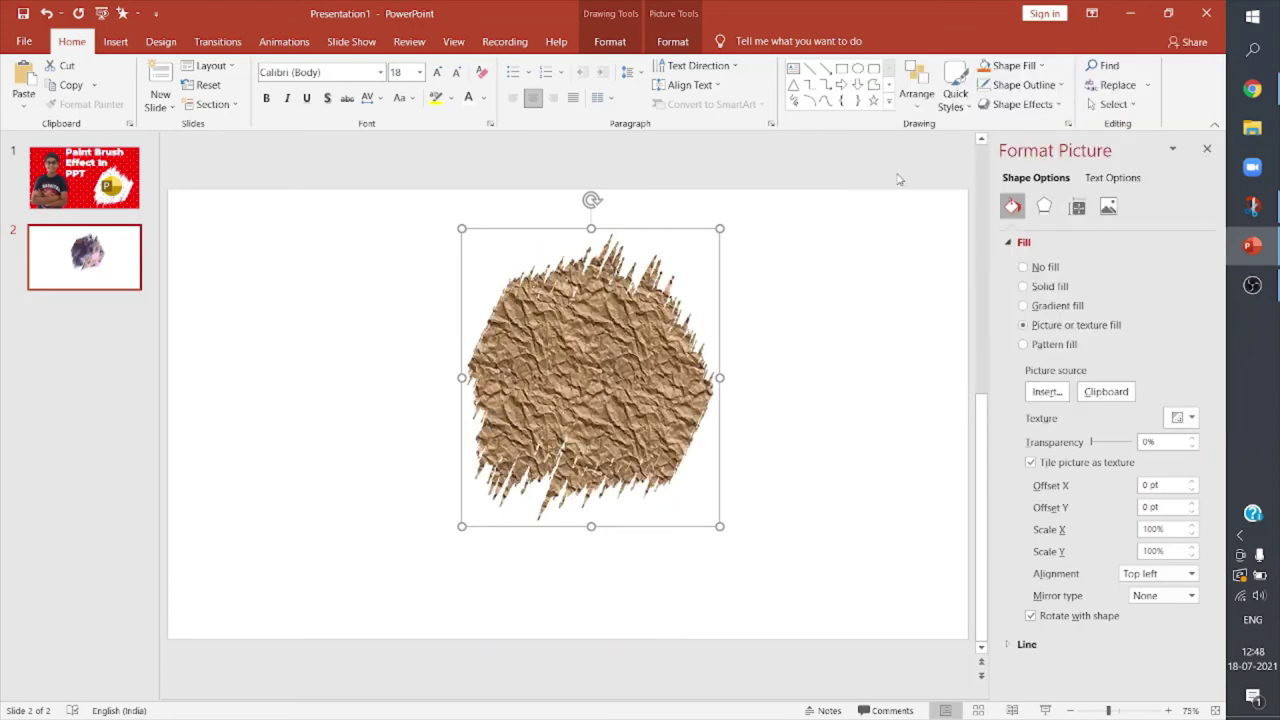
Step: Change the grouped brush shape's fill to a pattern fill with the blue sphere pattern
{"action": "left_click", "coordinate": [1047, 345]}
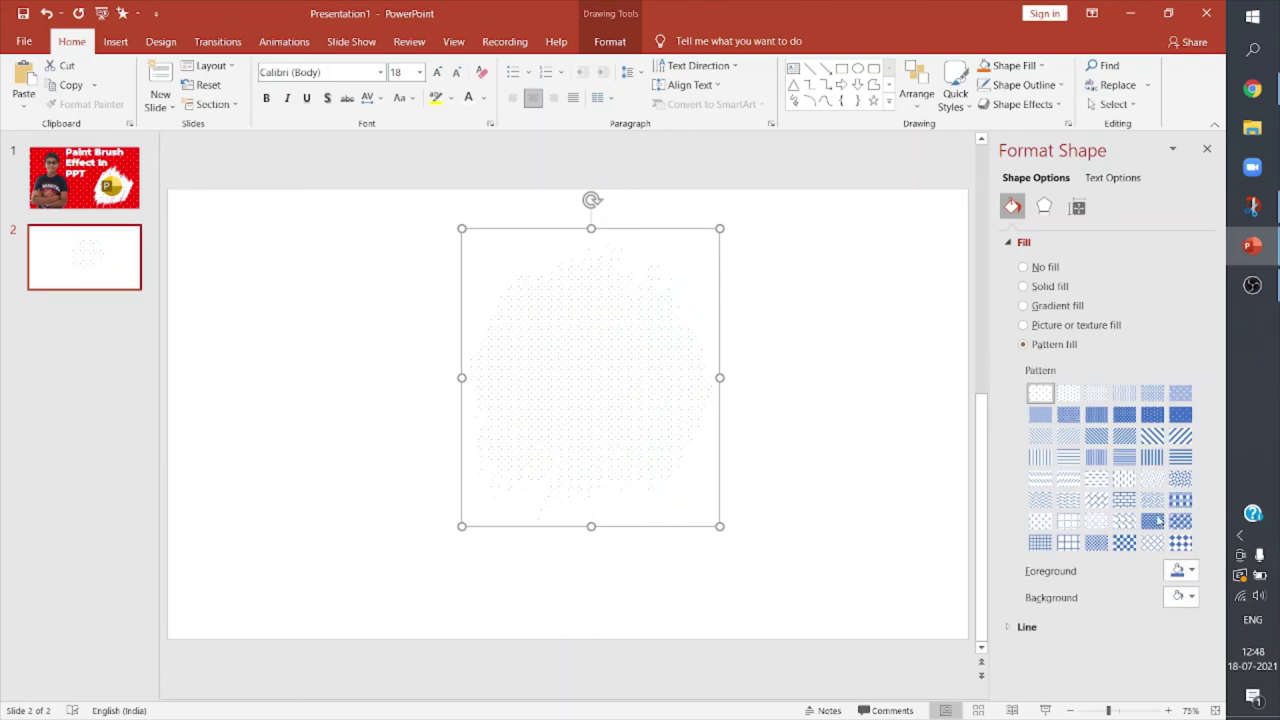
{"action": "left_click", "coordinate": [1156, 520]}
{"action": "left_click", "coordinate": [1180, 521]}
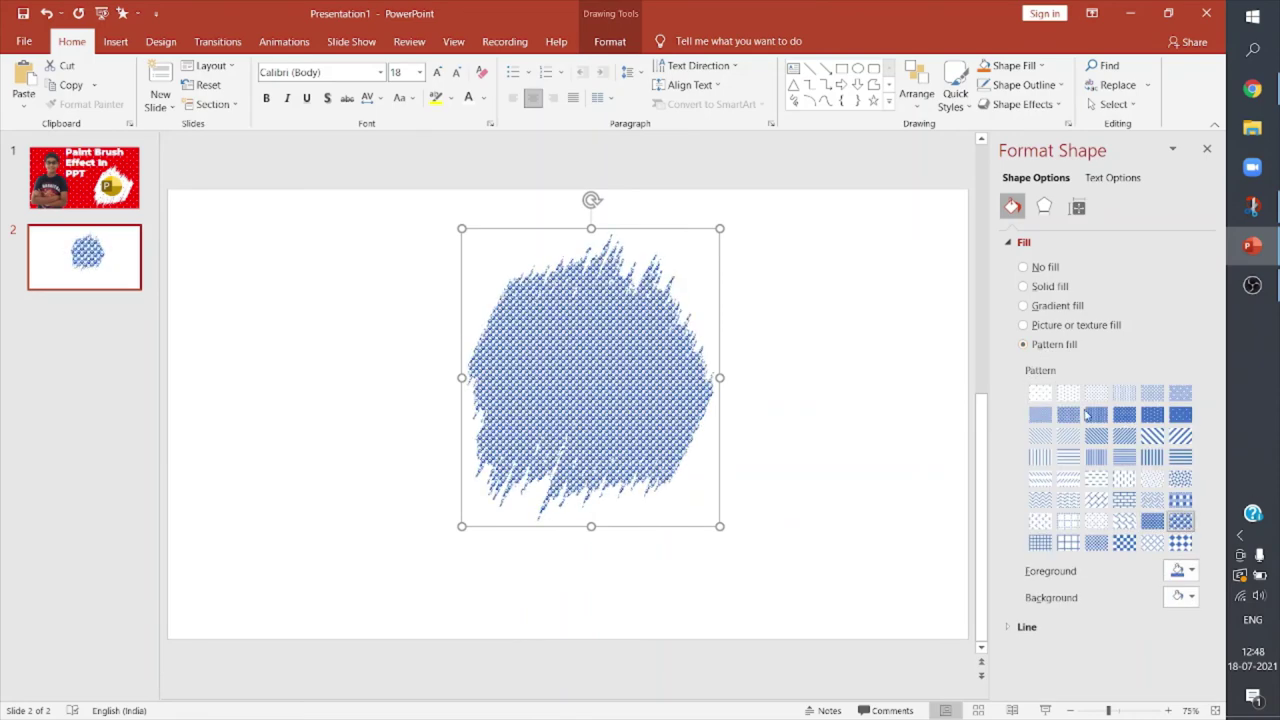
Step: Return to the title slide, slide 1, and close the formatting pane
{"action": "left_click", "coordinate": [88, 187]}
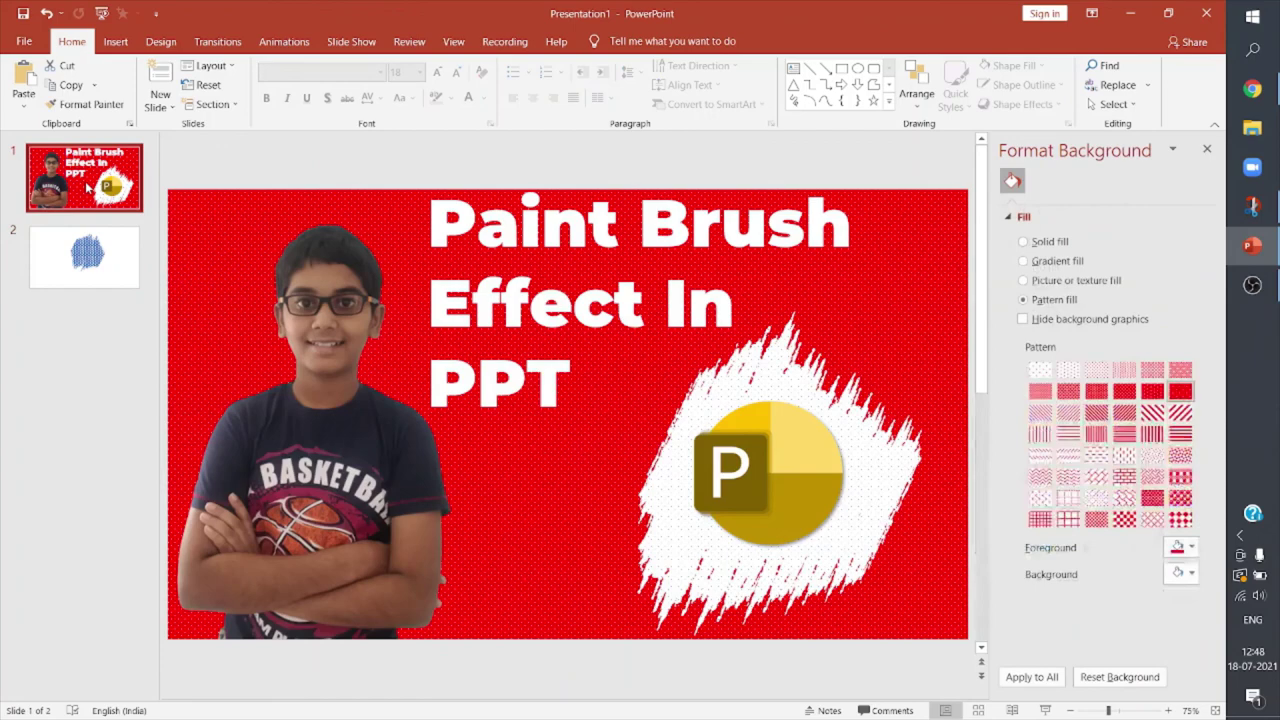
{"action": "left_click", "coordinate": [1208, 150]}
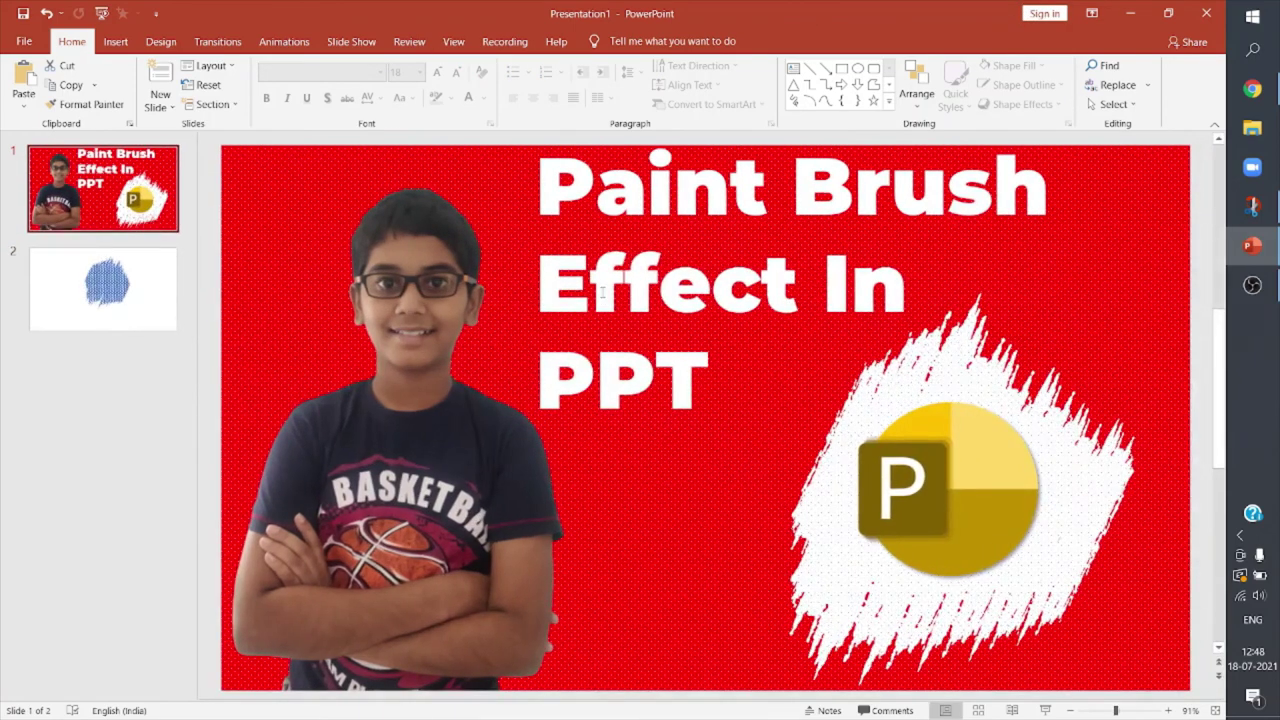